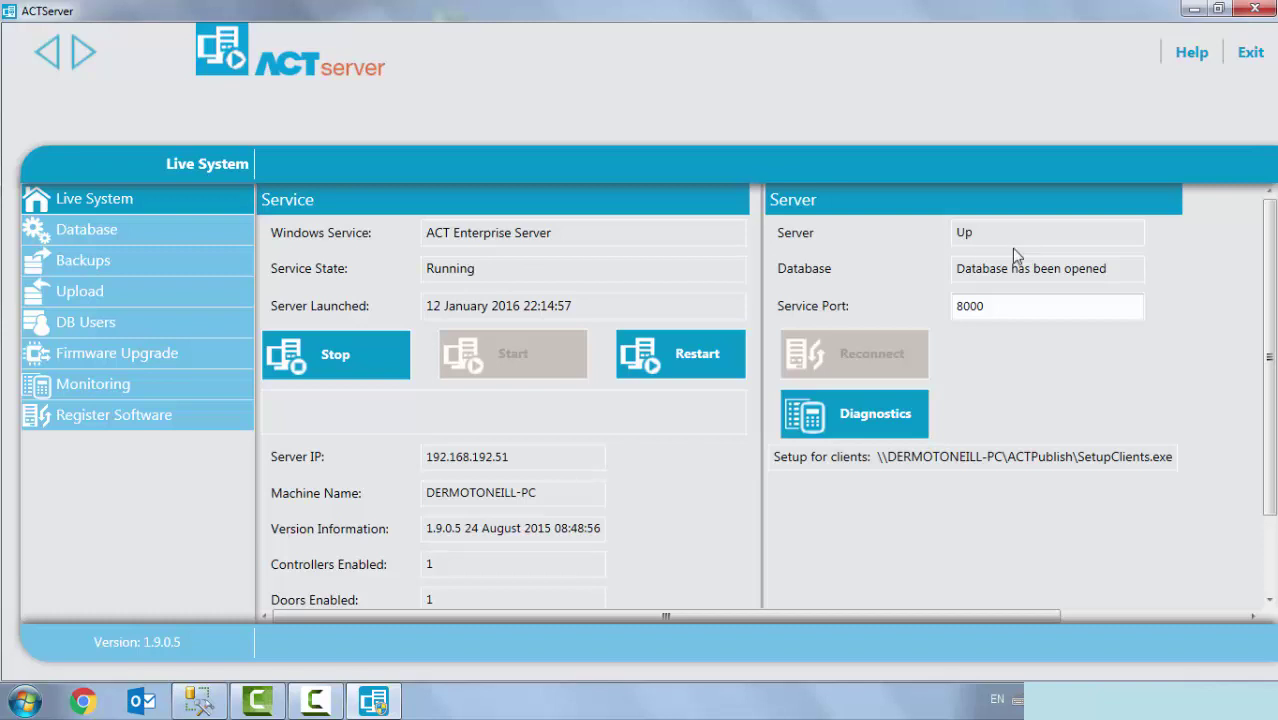
# - Show ACT Server's Database settings for the ACTEnterprise database, whose status reads opened
pyautogui.click(147, 238)
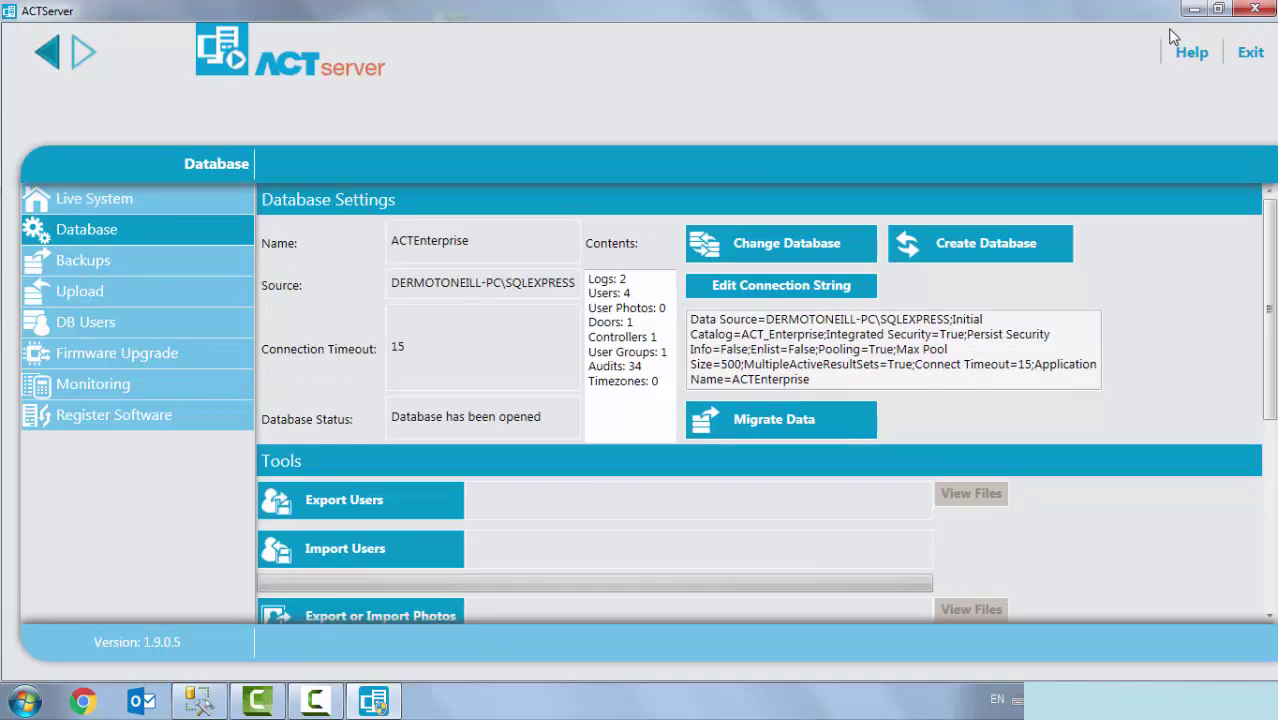
# - Close ACT Server, then log in to ACT Install to confirm Controller 1 with Front Door is online, and close it
pyautogui.click(1254, 9)
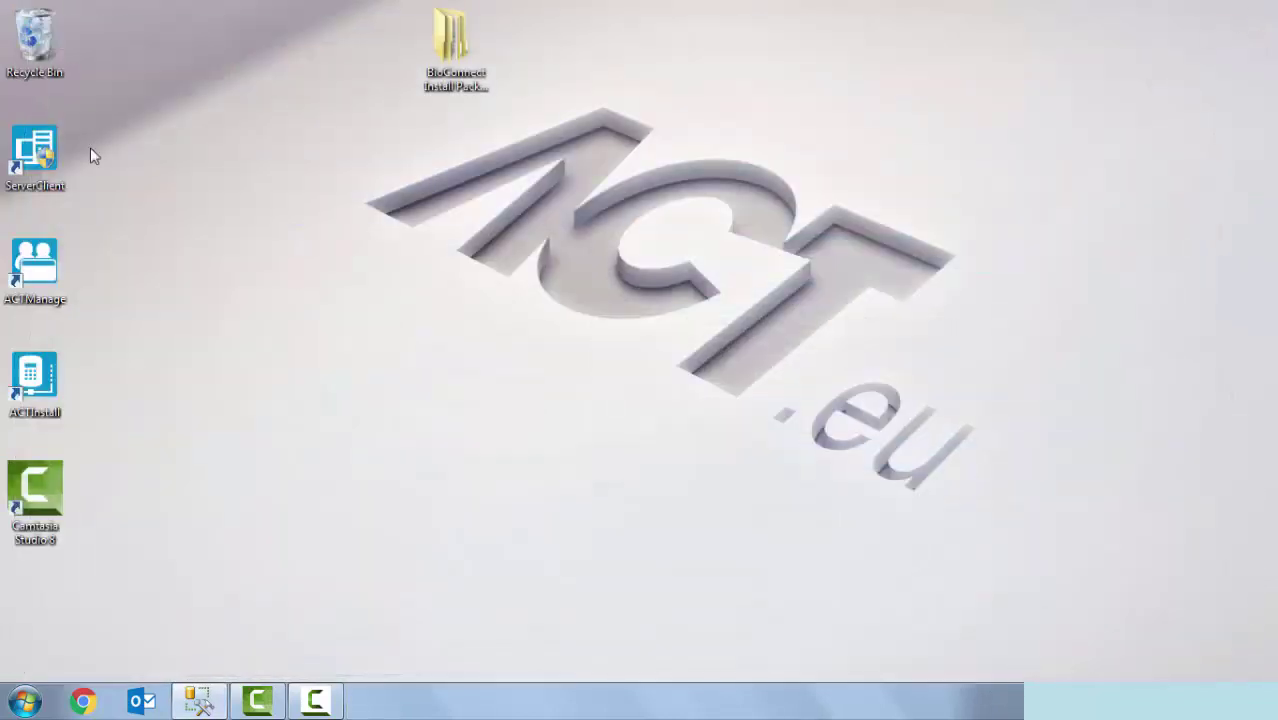
pyautogui.doubleClick(45, 378)
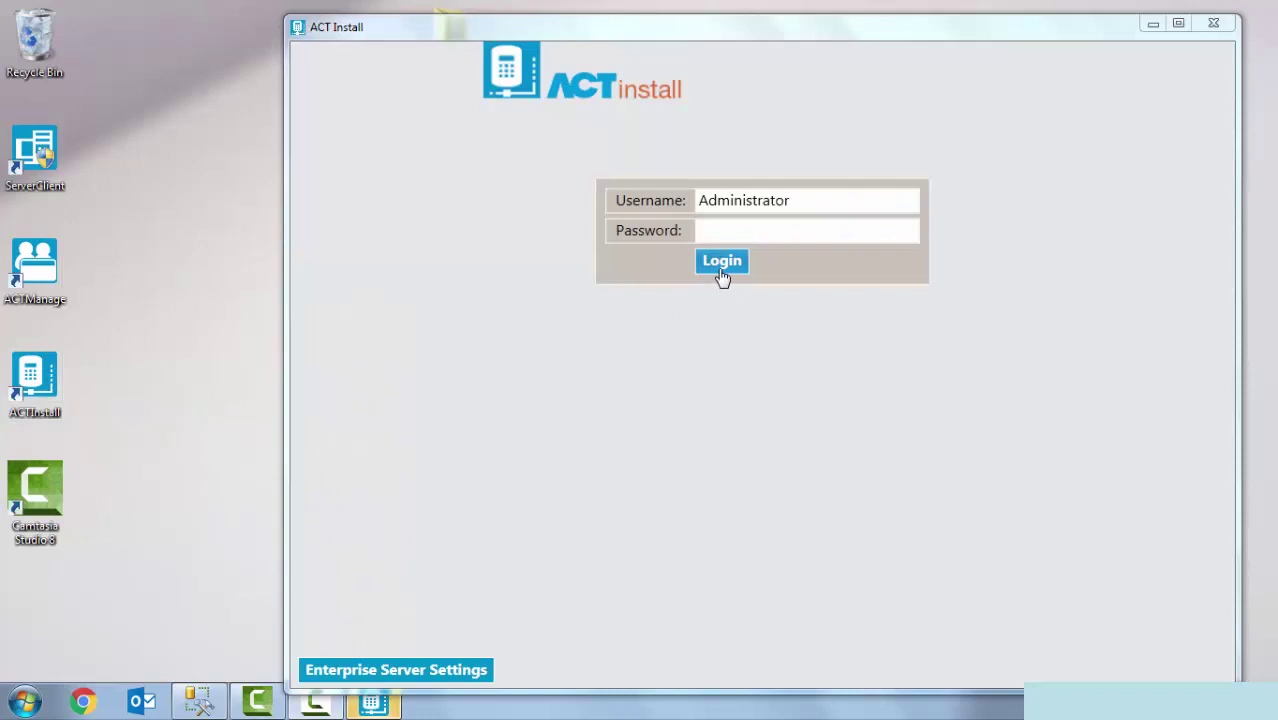
pyautogui.click(720, 265)
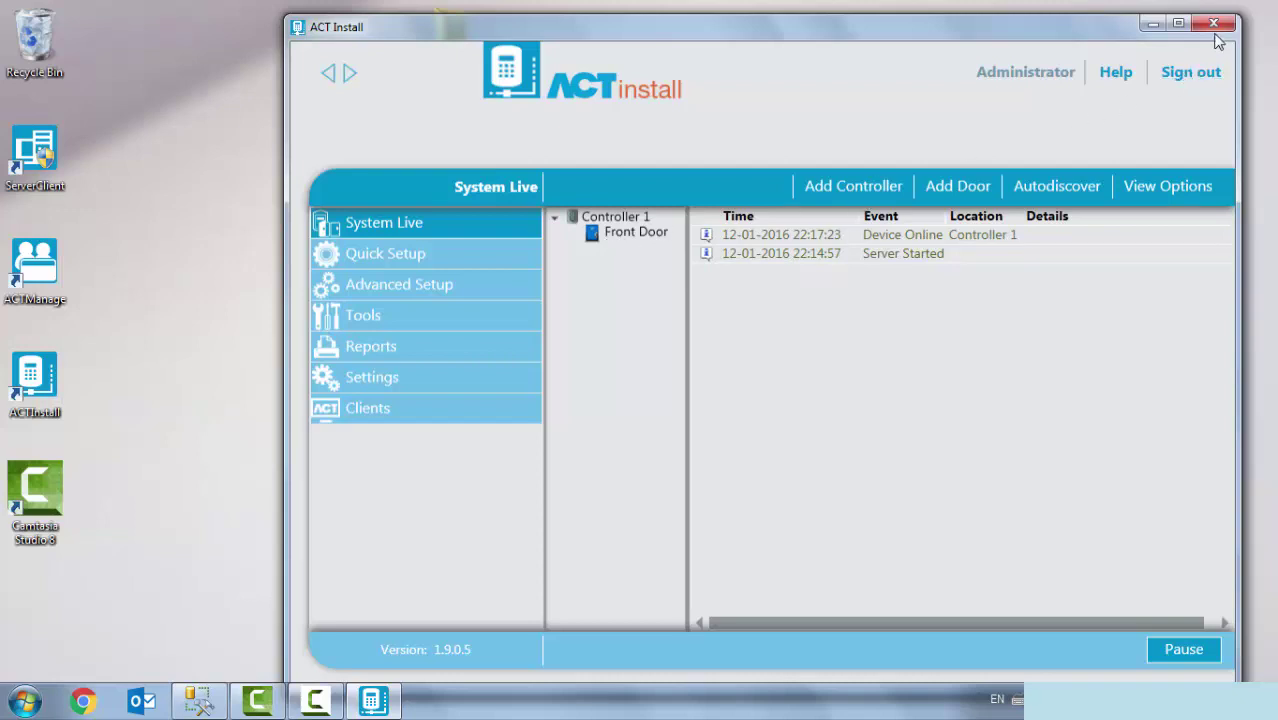
pyautogui.click(1216, 28)
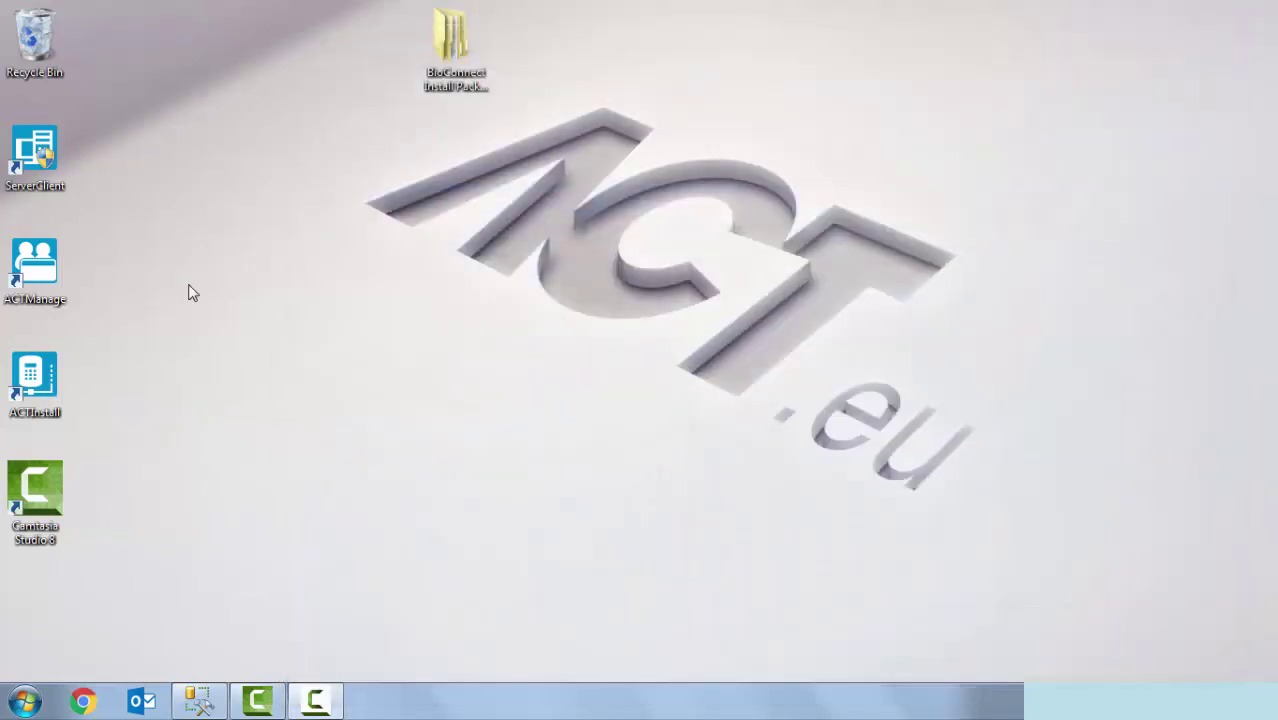
# - Log in to ACT Manage to list the four users, then open the BioConnect install package folder
pyautogui.doubleClick(17, 276)
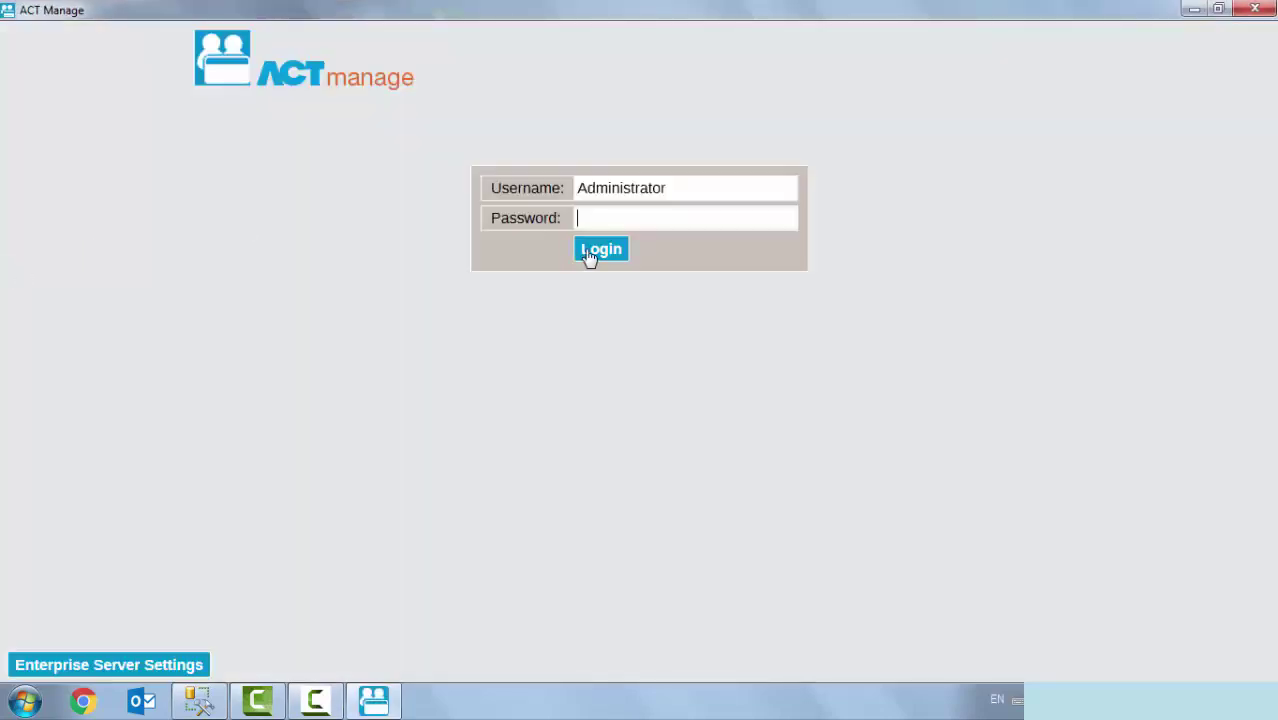
pyautogui.click(594, 250)
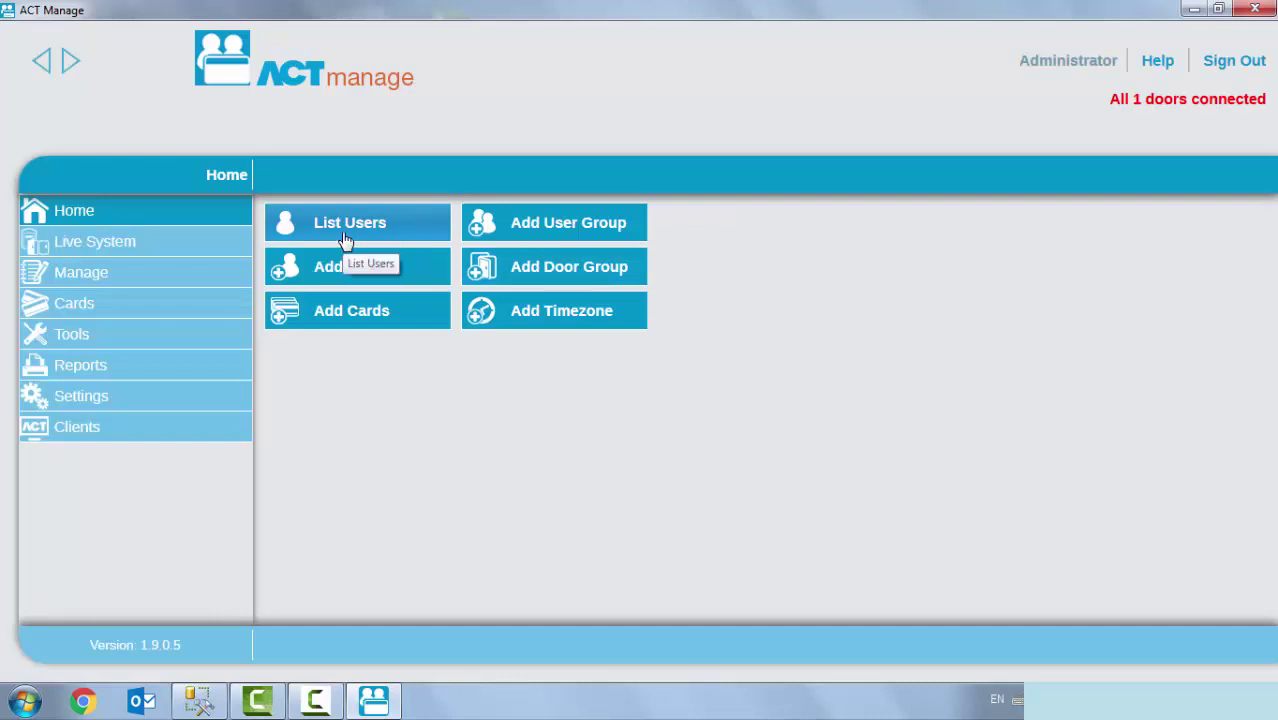
pyautogui.click(344, 238)
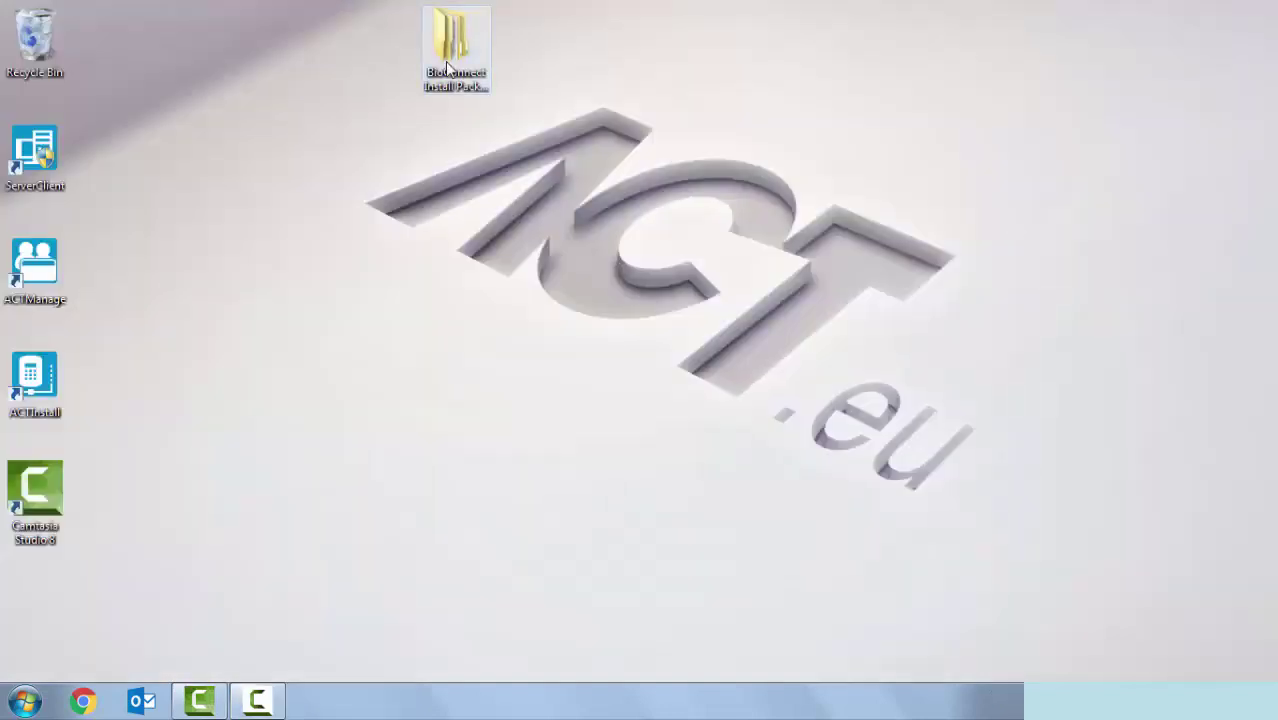
pyautogui.doubleClick(447, 68)
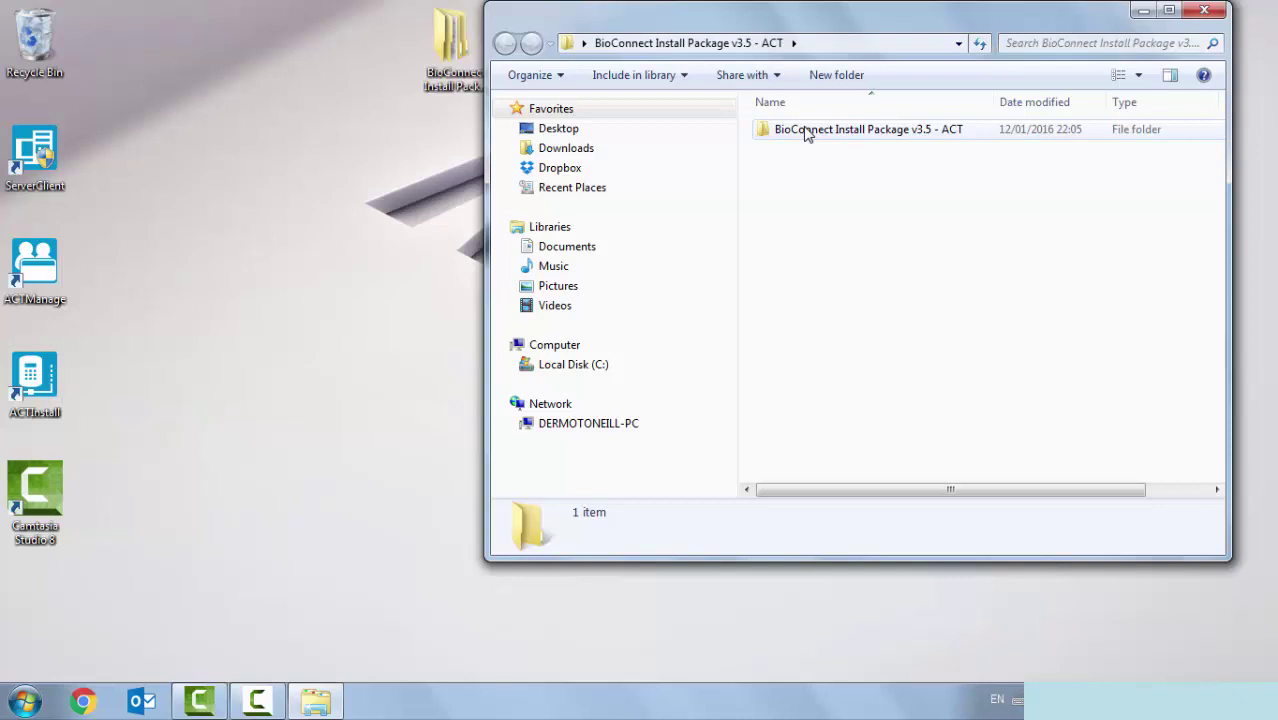
# - Run the BioConnect - ACT installer from BioConnect Install Package v3.5 - ACT > BioConnect (Integration Software)
pyautogui.doubleClick(807, 130)
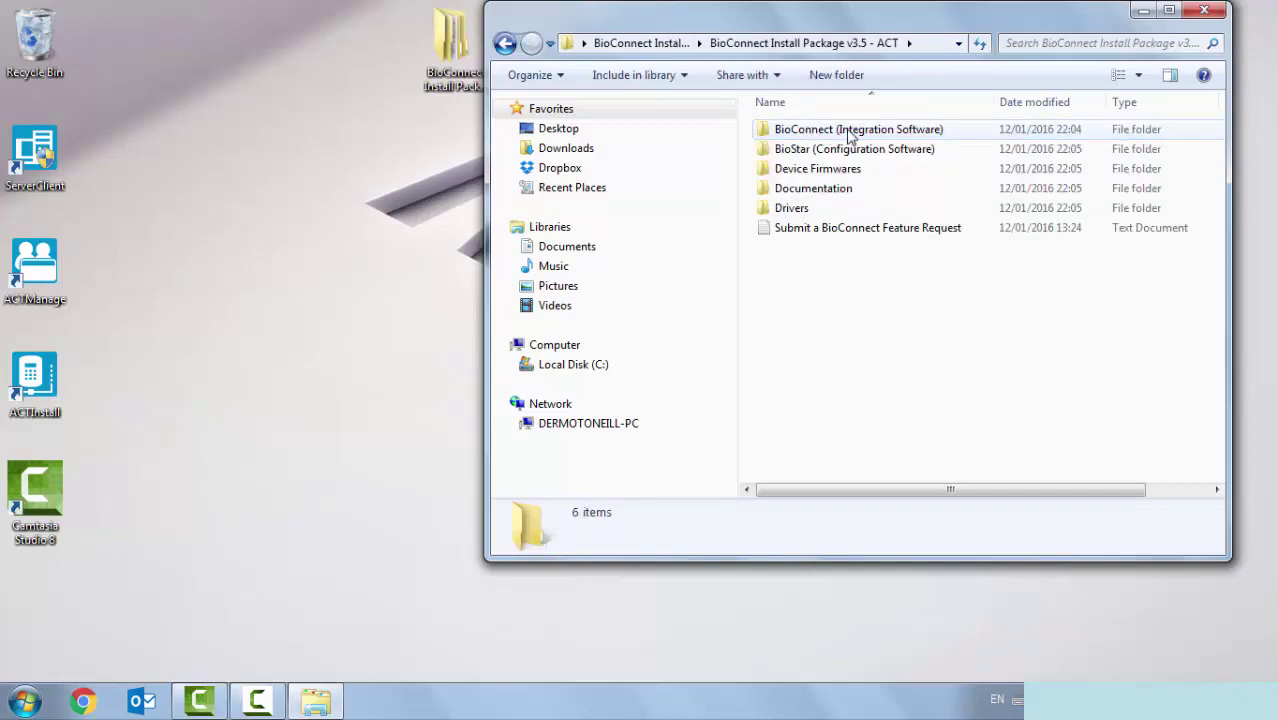
pyautogui.doubleClick(848, 134)
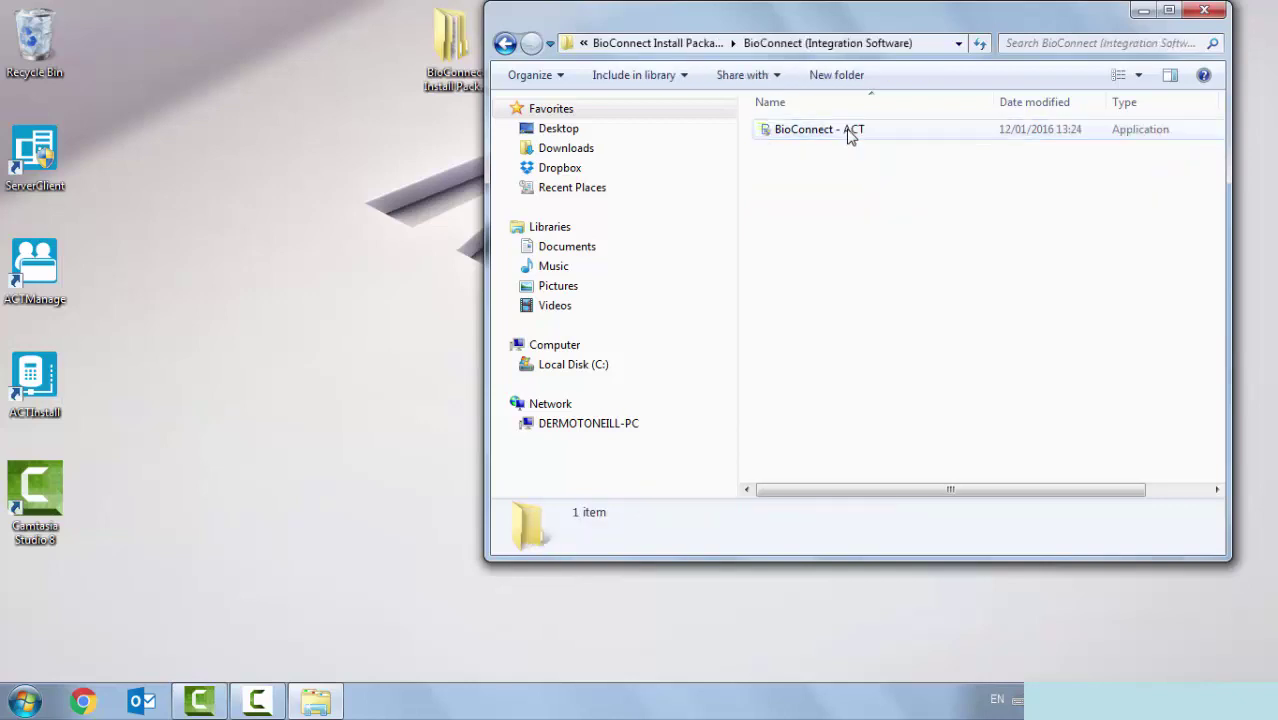
pyautogui.click(796, 138)
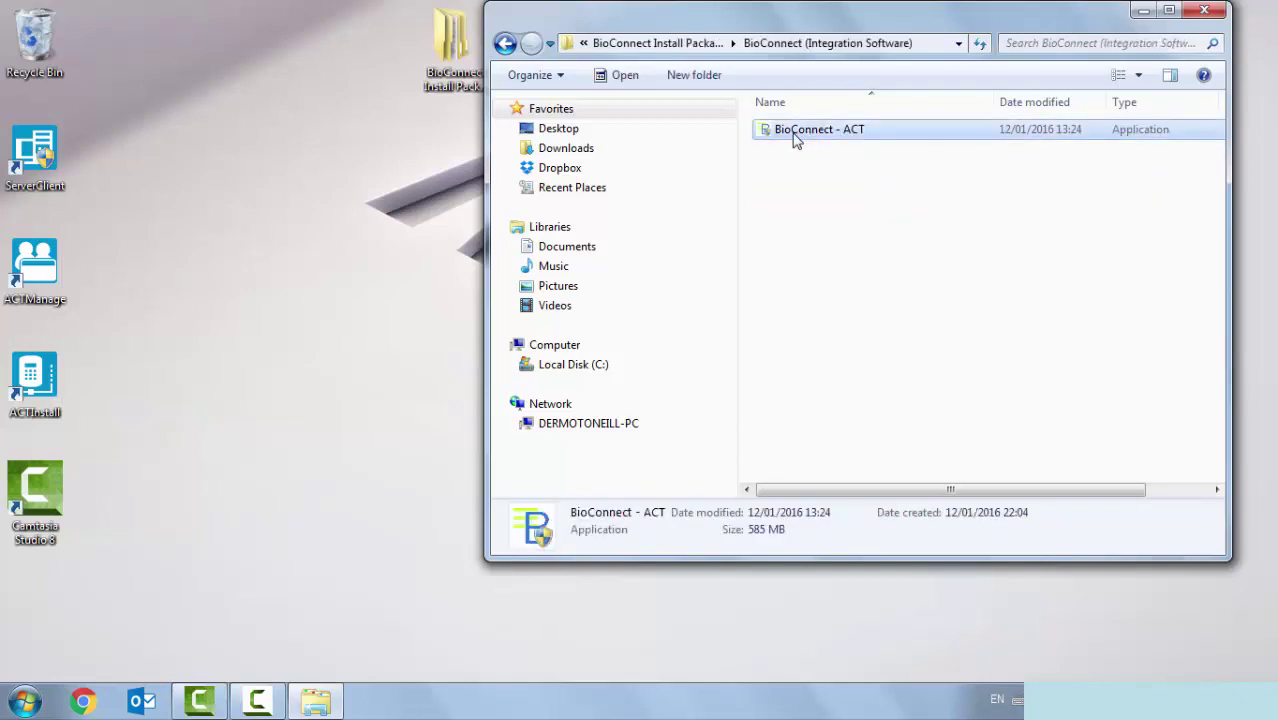
pyautogui.doubleClick(796, 138)
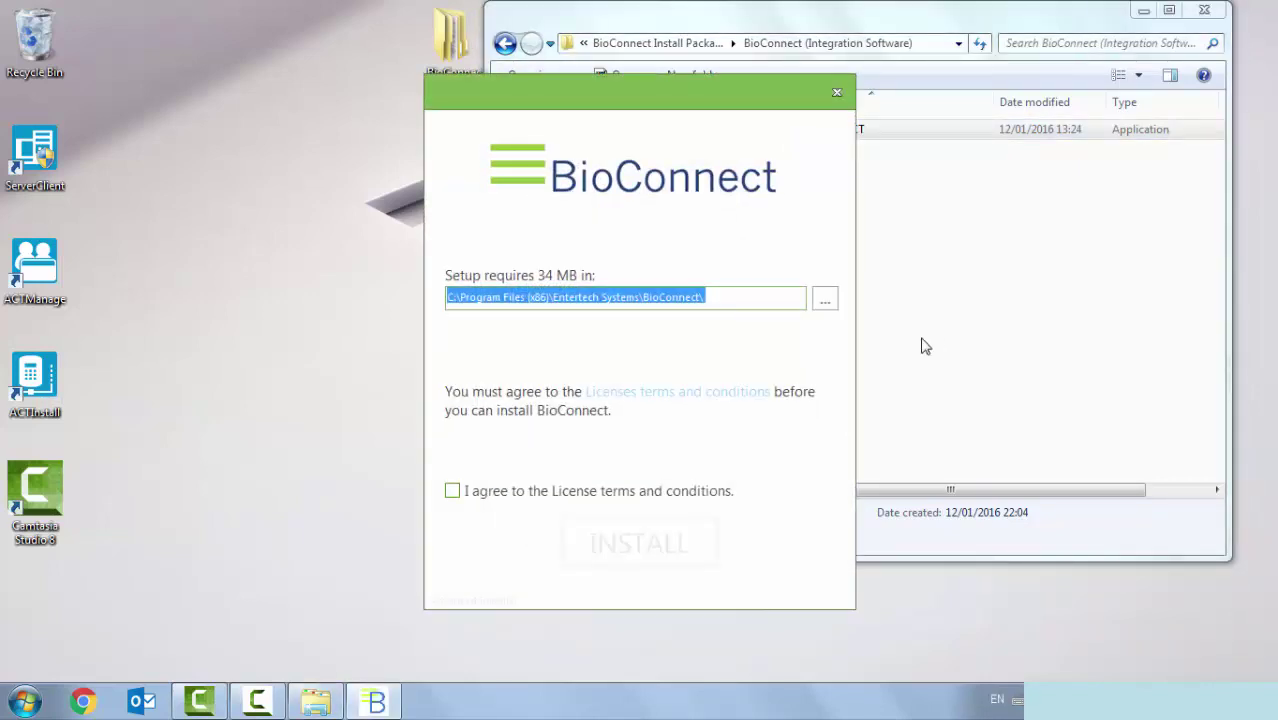
# - Accept the licence terms and choose Server Install, continuing to the Windows Credentials page
pyautogui.click(484, 498)
pyautogui.click(484, 498)
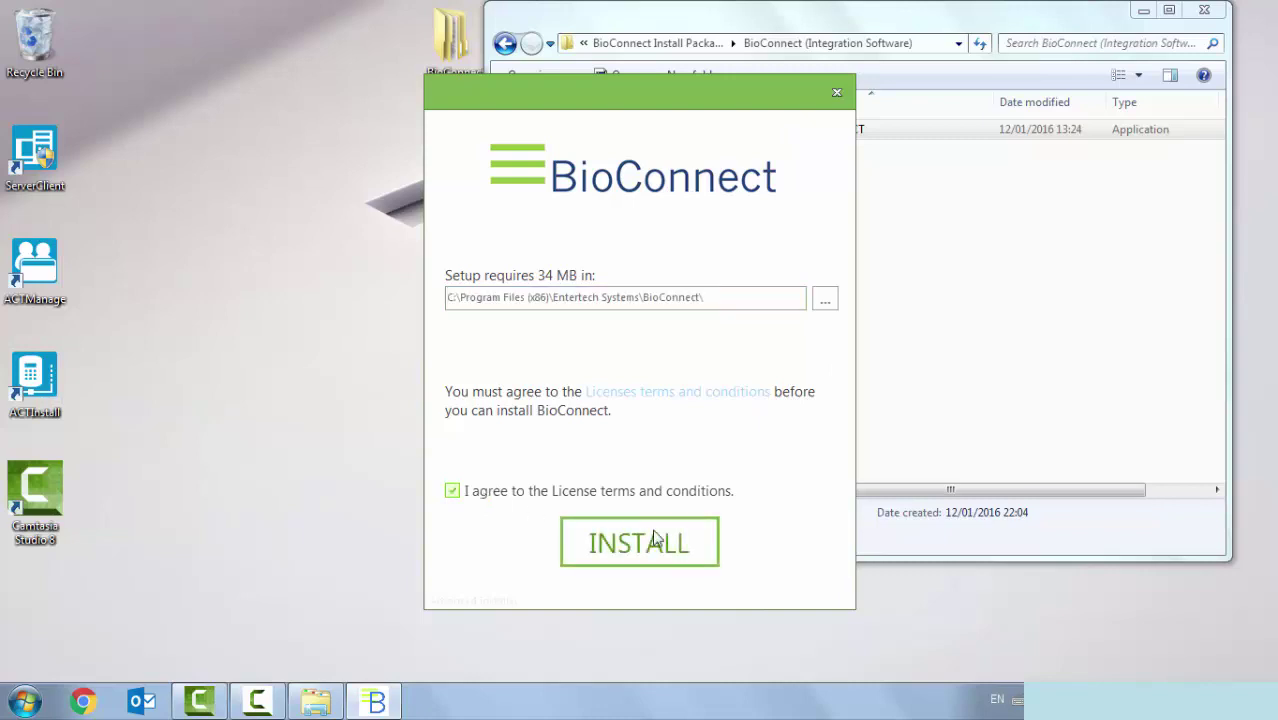
pyautogui.click(655, 540)
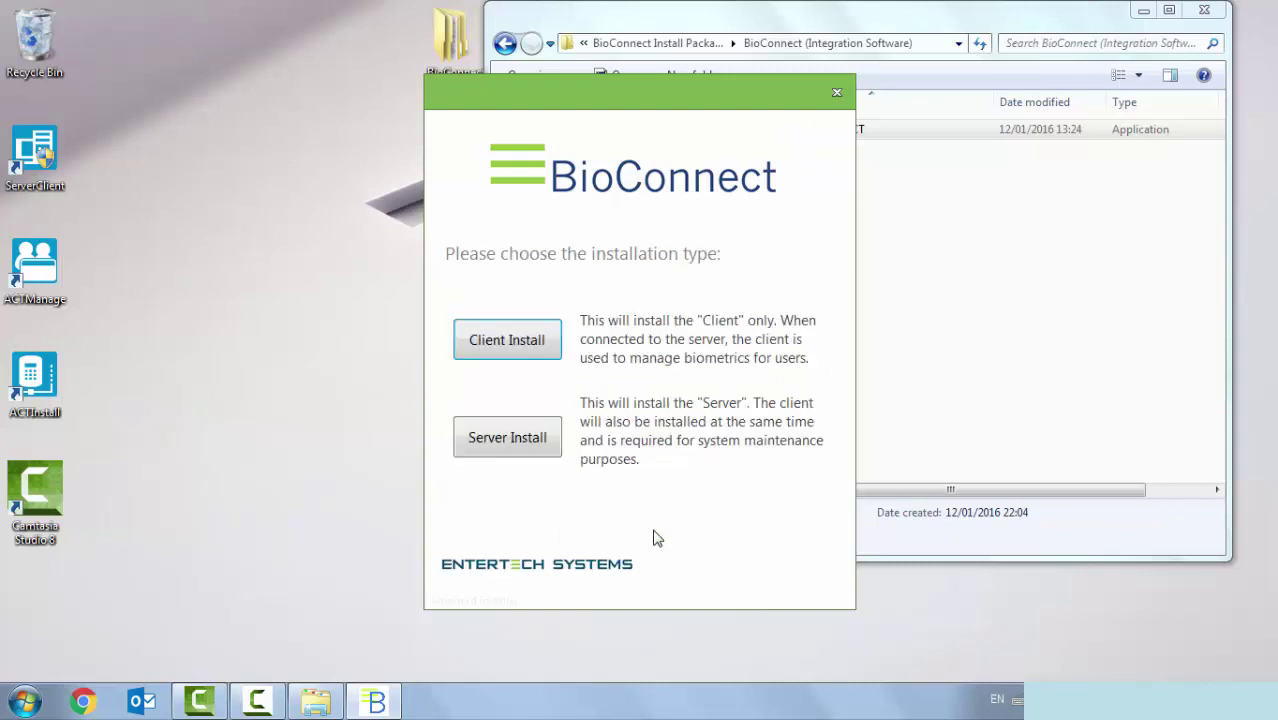
pyautogui.click(489, 447)
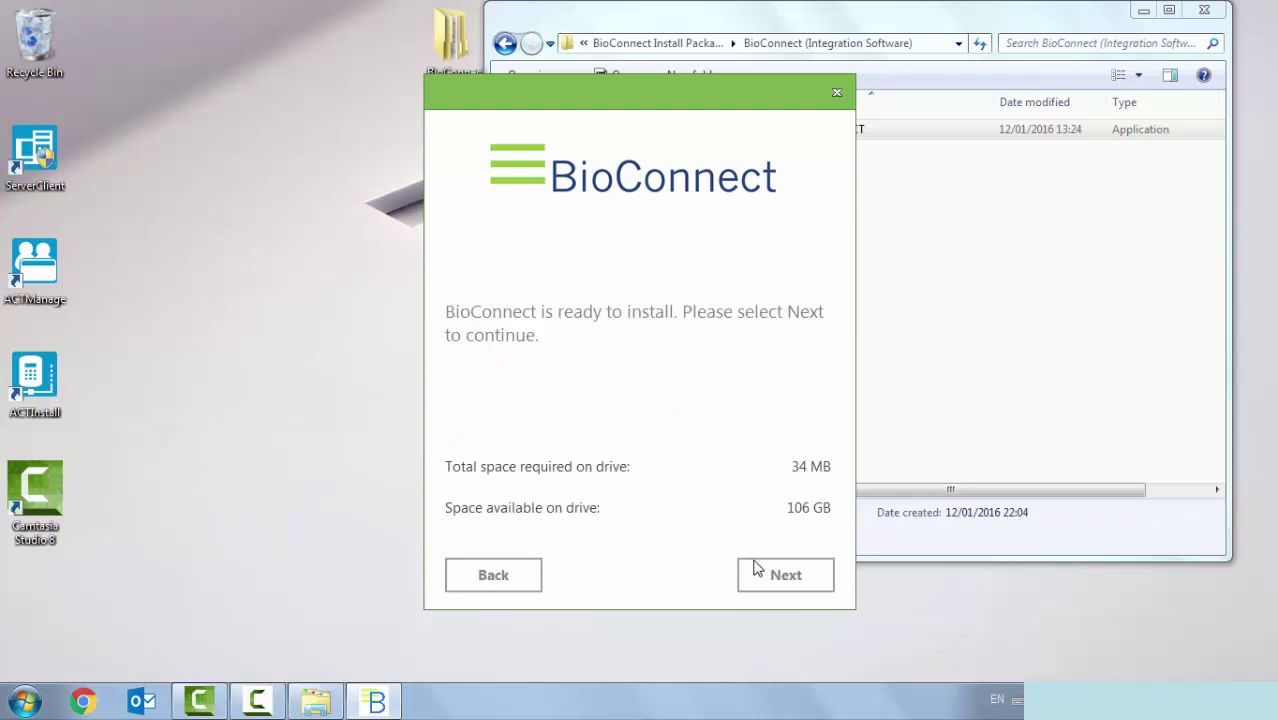
pyautogui.click(784, 584)
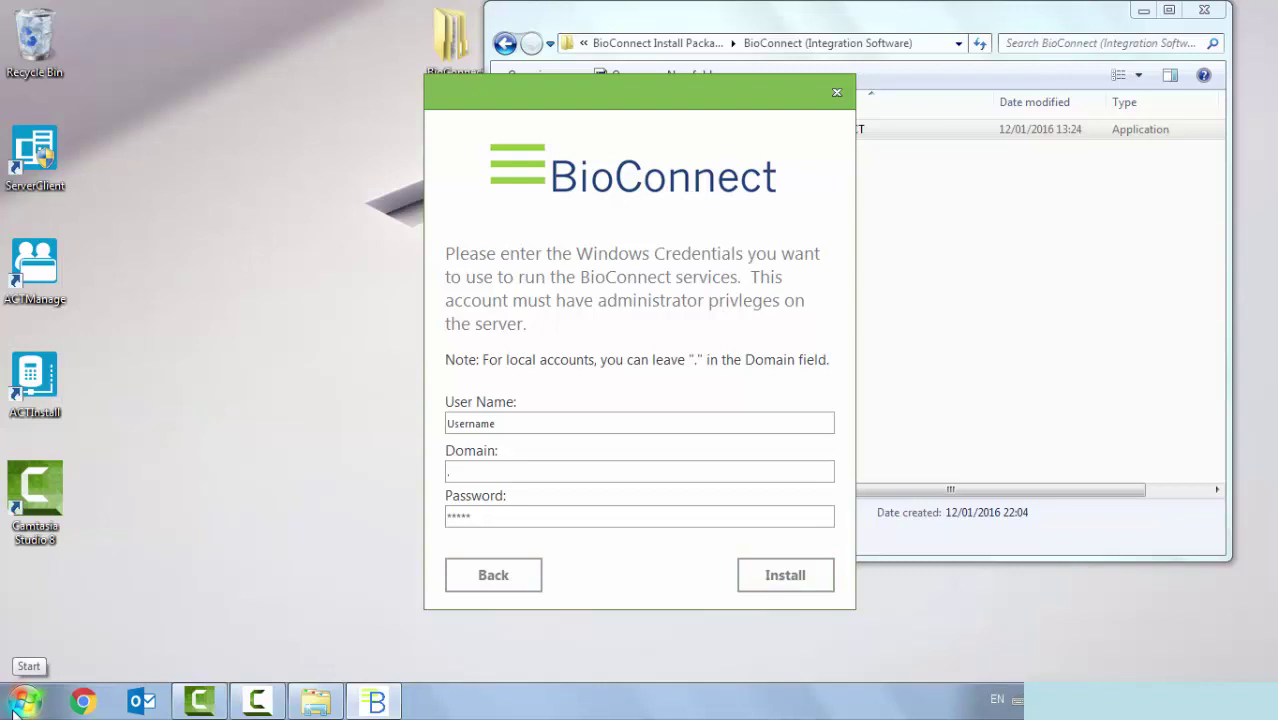
# - Run whoami in Command Prompt to get the current Windows domain and user name
pyautogui.click(14, 712)
pyautogui.write('cmd')
pyautogui.press('Return')
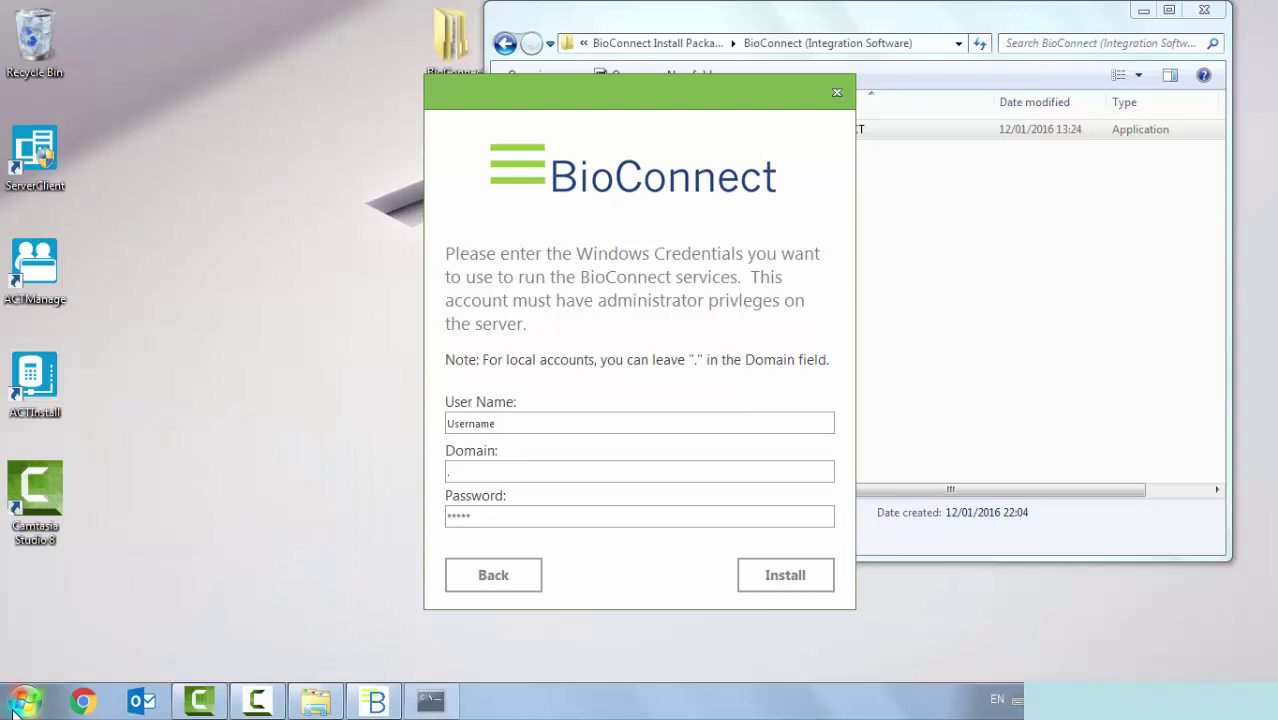
pyautogui.write('whoam')
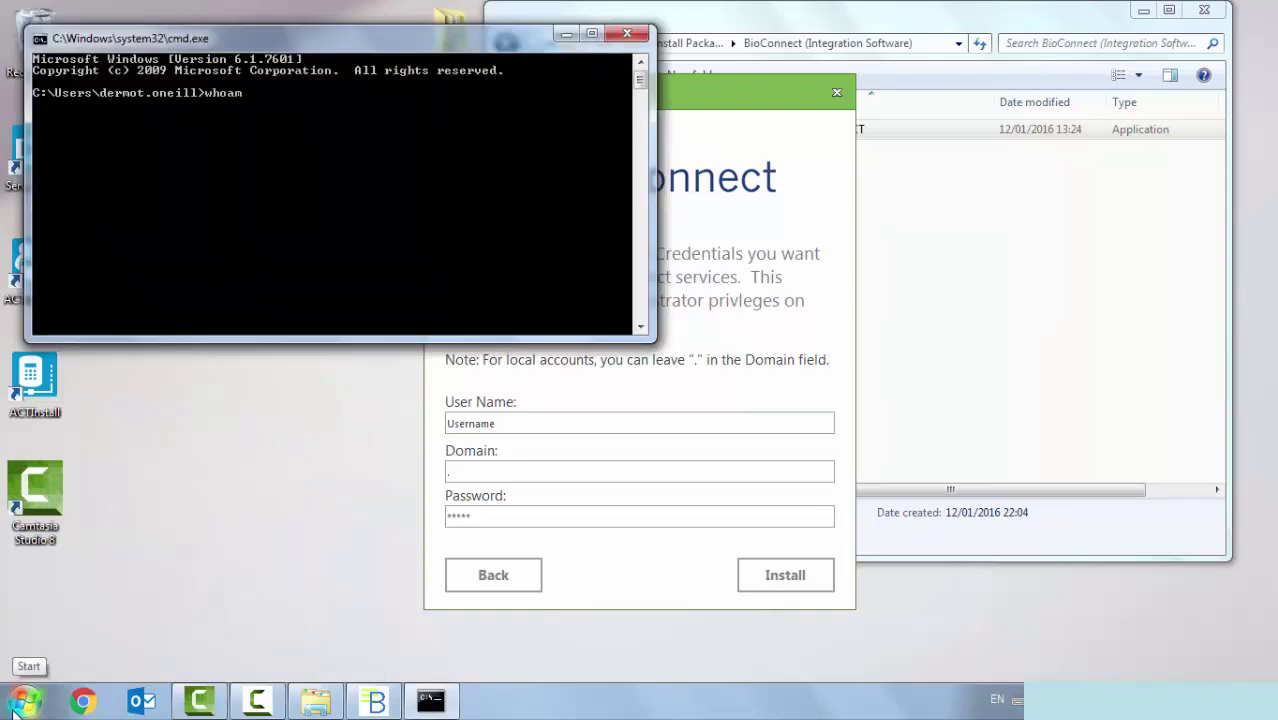
pyautogui.write('i')
pyautogui.press('Return')
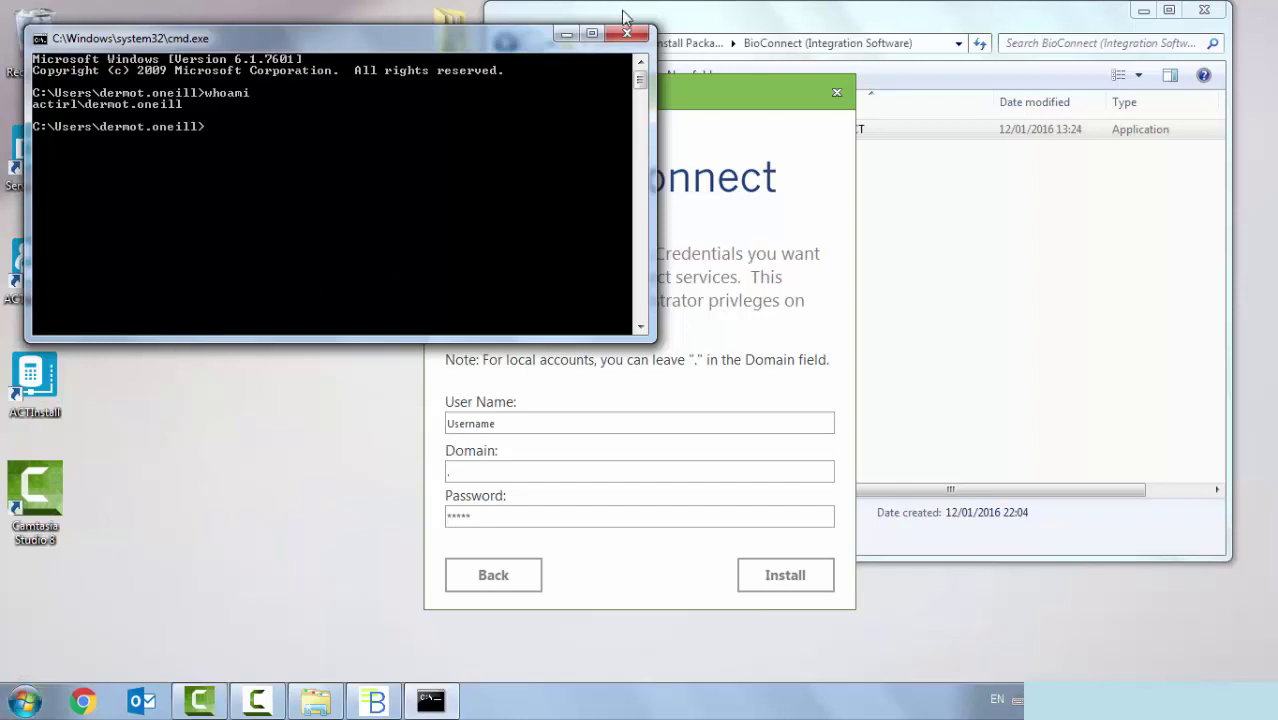
pyautogui.click(566, 34)
# - Enter the Windows account's user name, domain and password, then install with localhost on port 8005
pyautogui.moveTo(533, 418); pyautogui.dragTo(377, 409)
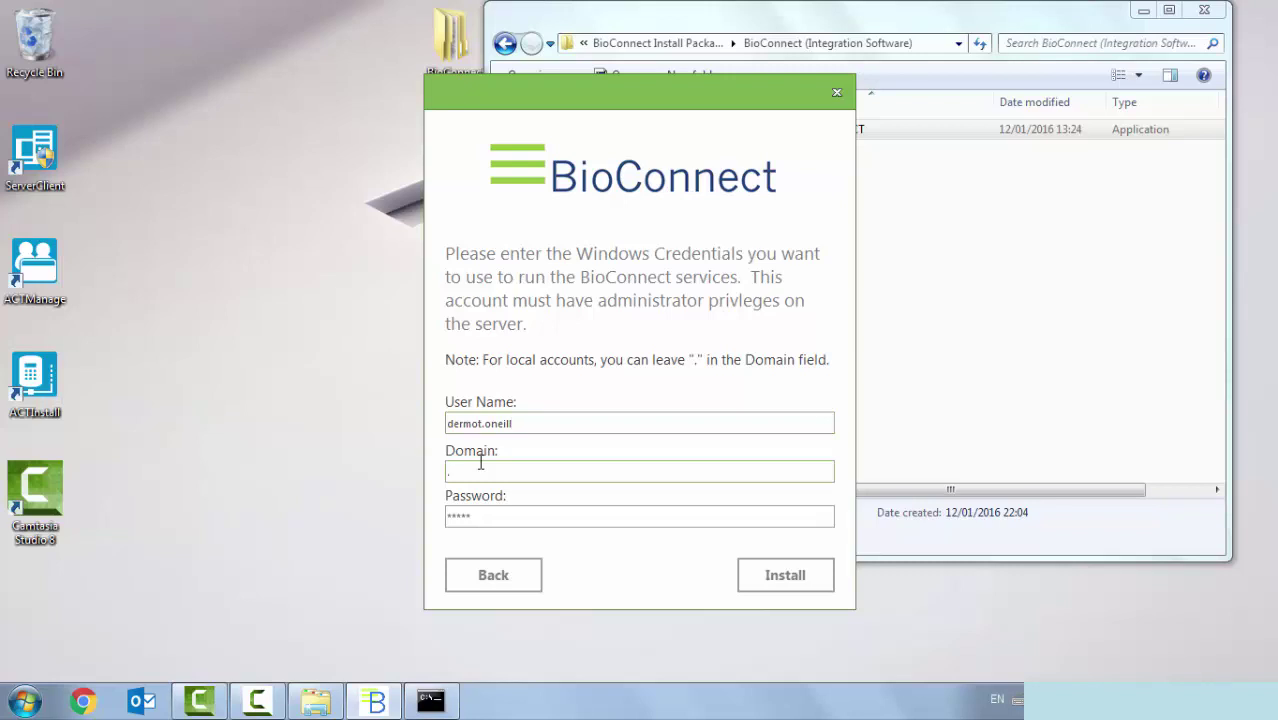
pyautogui.write('cel')
pyautogui.press('BackSpace')
pyautogui.press('BackSpace')
pyautogui.press('BackSpace')
pyautogui.write('actinl')
pyautogui.press('Tab')
pyautogui.write('********')
pyautogui.click(785, 576)
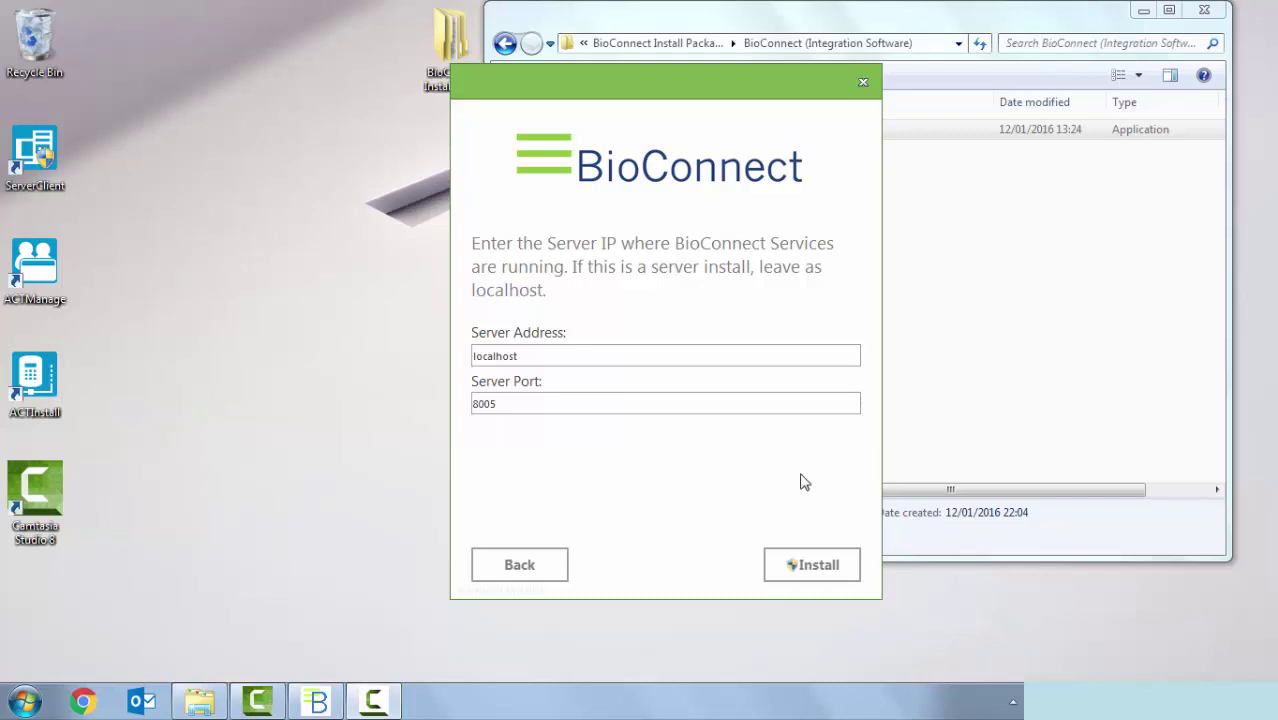
pyautogui.click(830, 570)
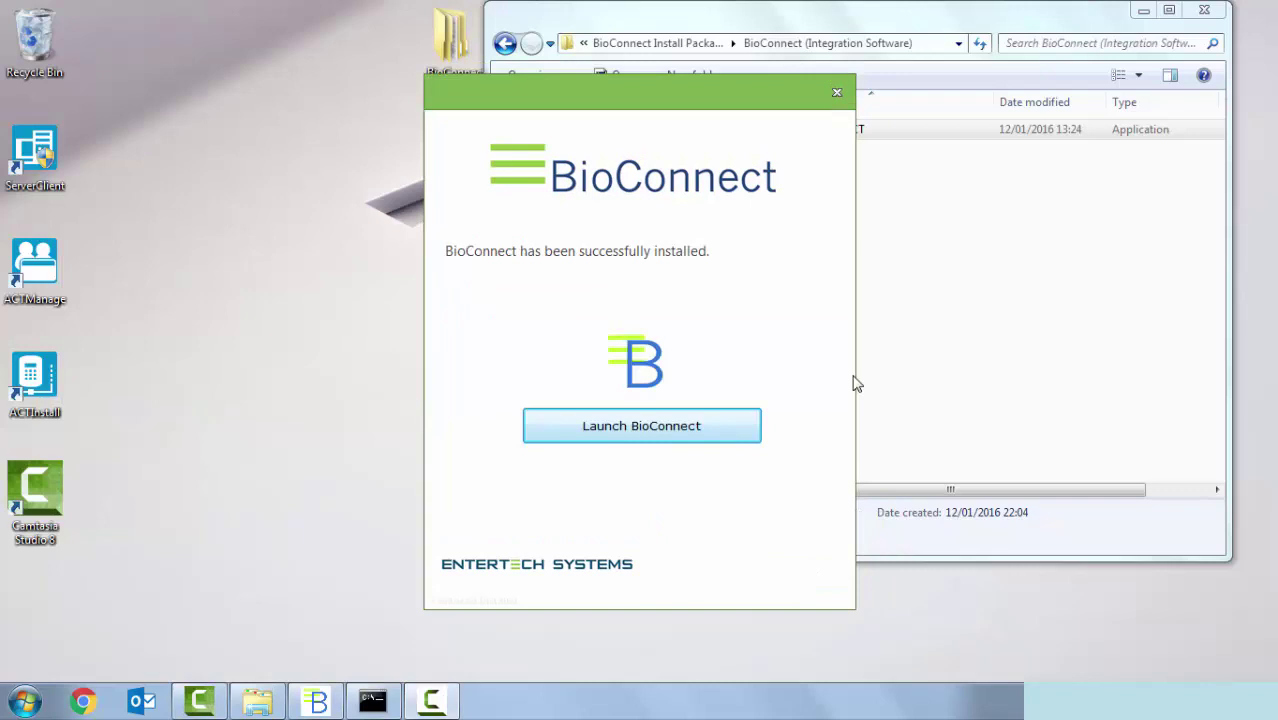
# - Launch BioConnect and reach the Setup Assistant's Installation Type page with Express and Custom options
pyautogui.click(699, 429)
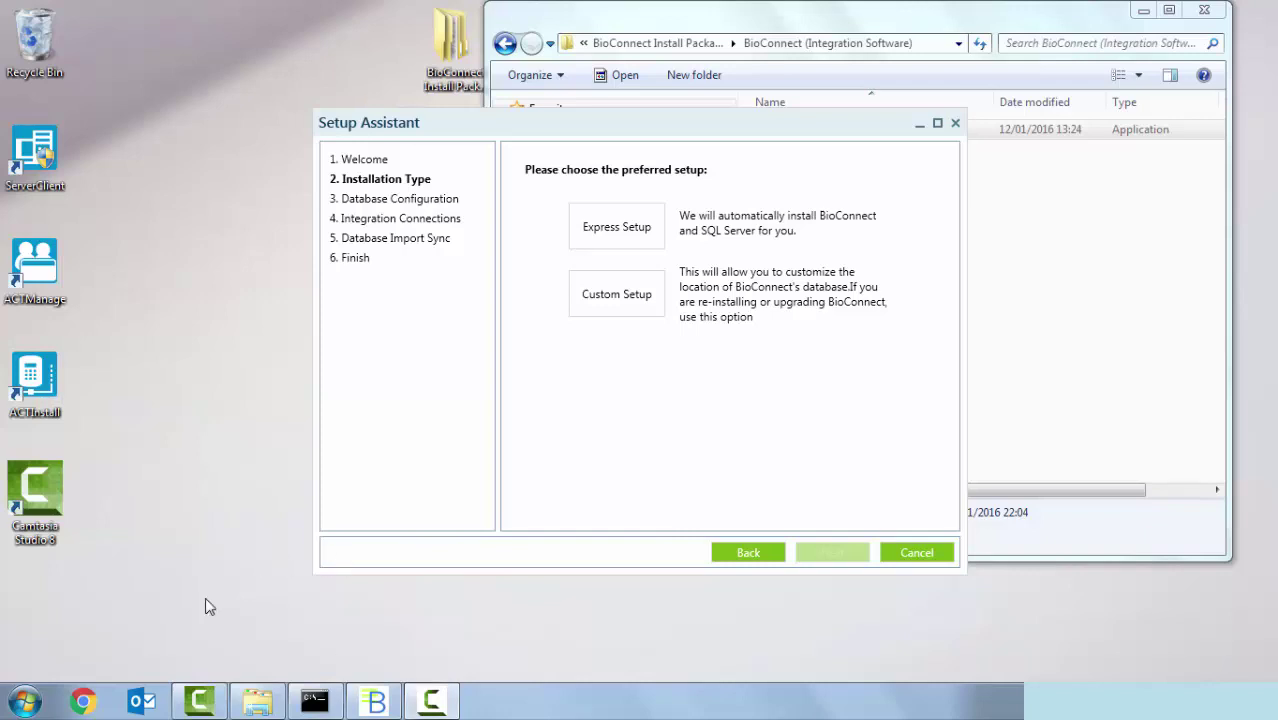
pyautogui.click(25, 702)
# - Search the Start menu for sql and open SQL Server Management Studio
pyautogui.write('sqk')
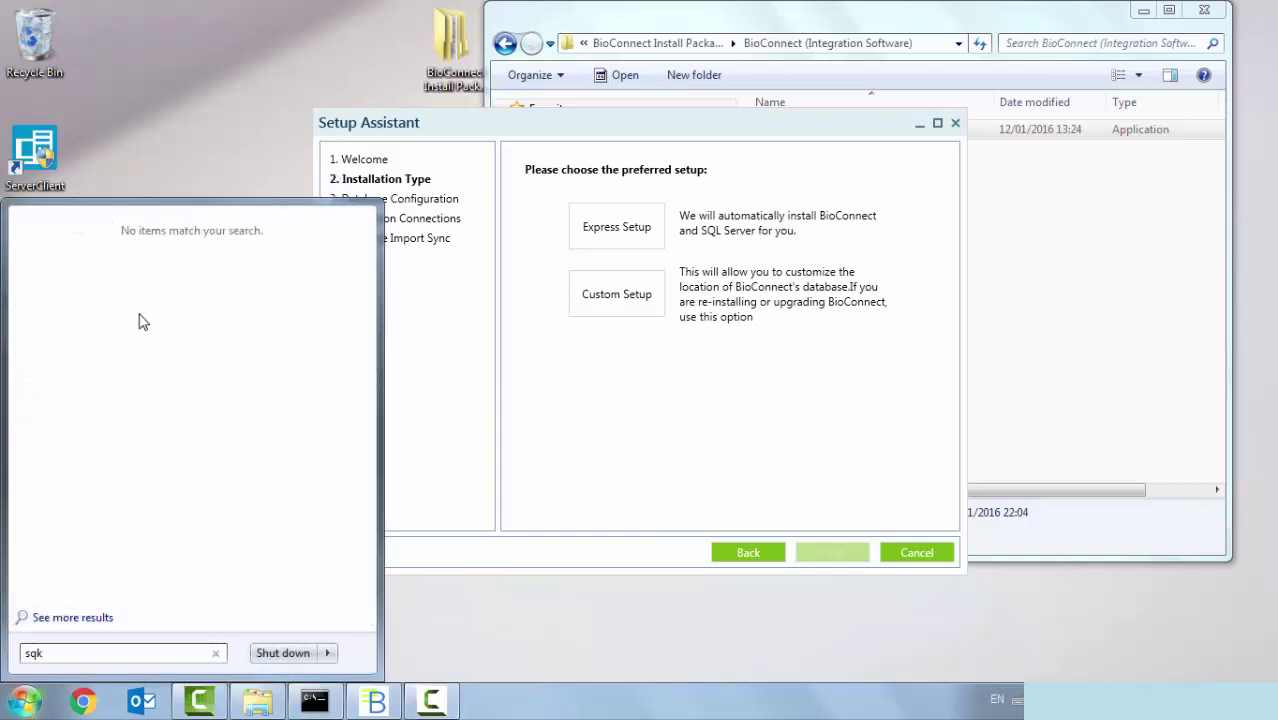
pyautogui.press('BackSpace')
pyautogui.write('l')
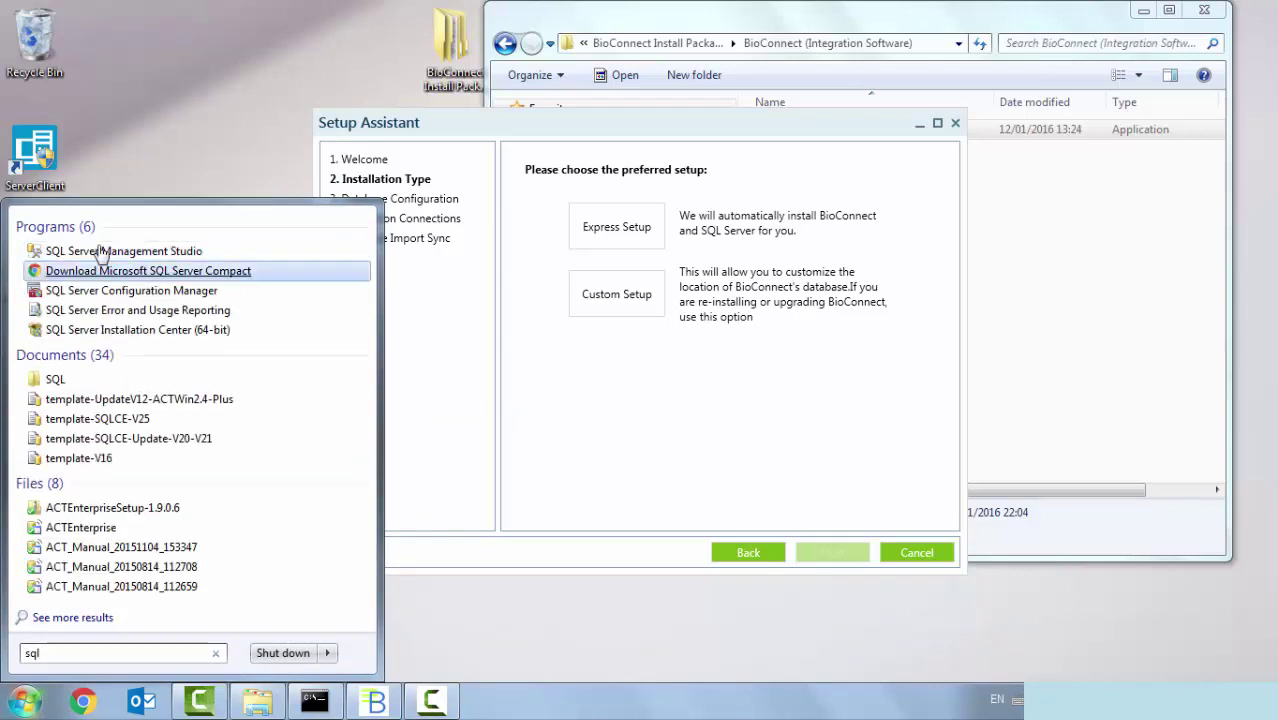
pyautogui.click(104, 254)
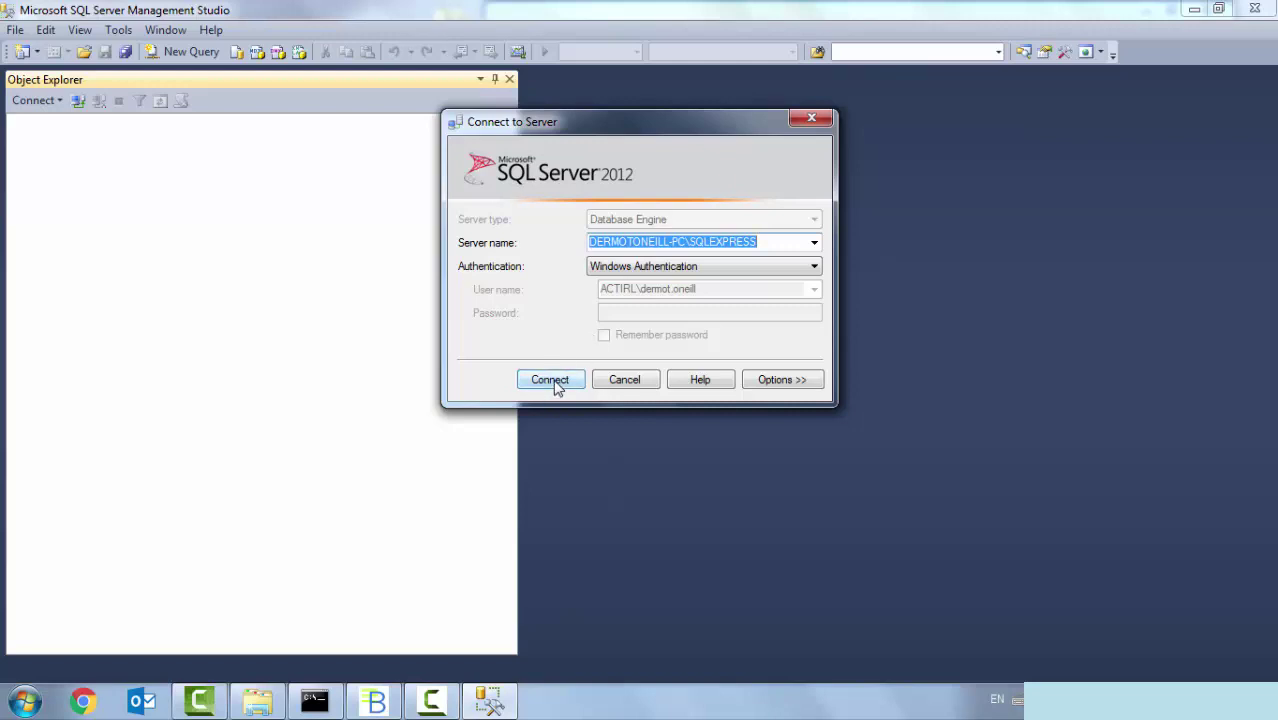
# - Connect to the local SQLEXPRESS server and expand its Databases folder
pyautogui.click(550, 380)
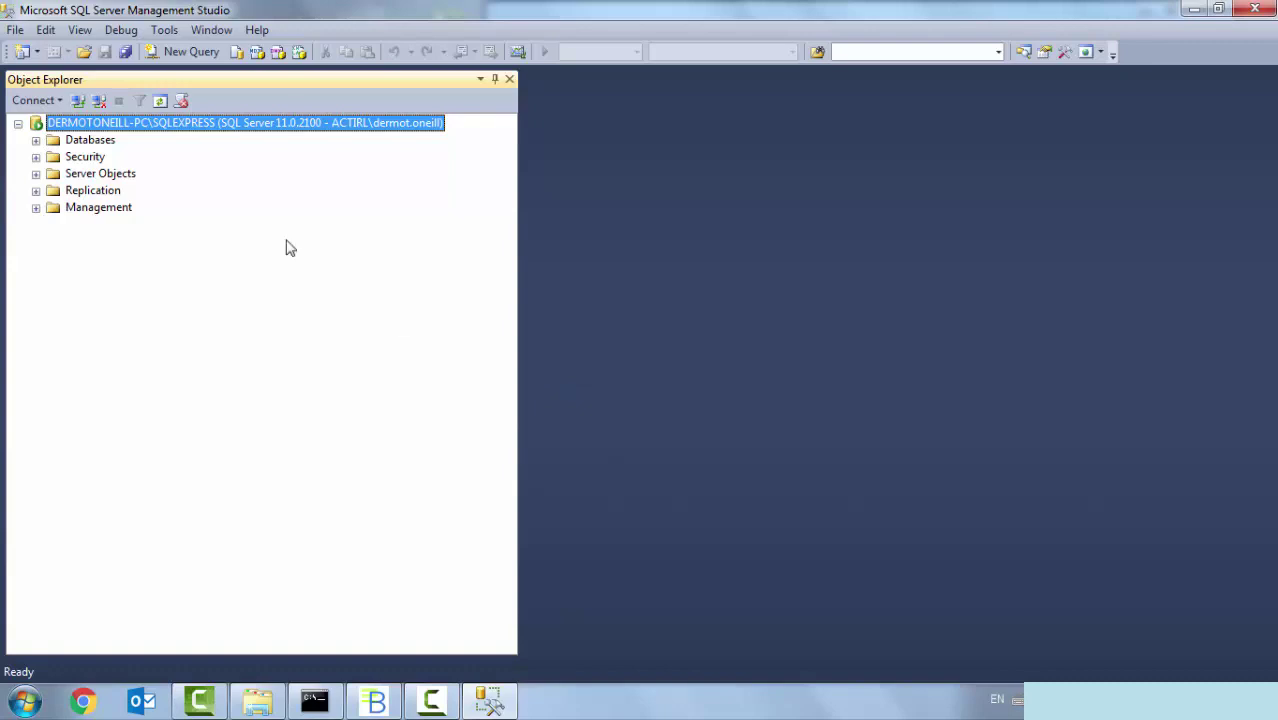
pyautogui.click(35, 140)
pyautogui.click(98, 144)
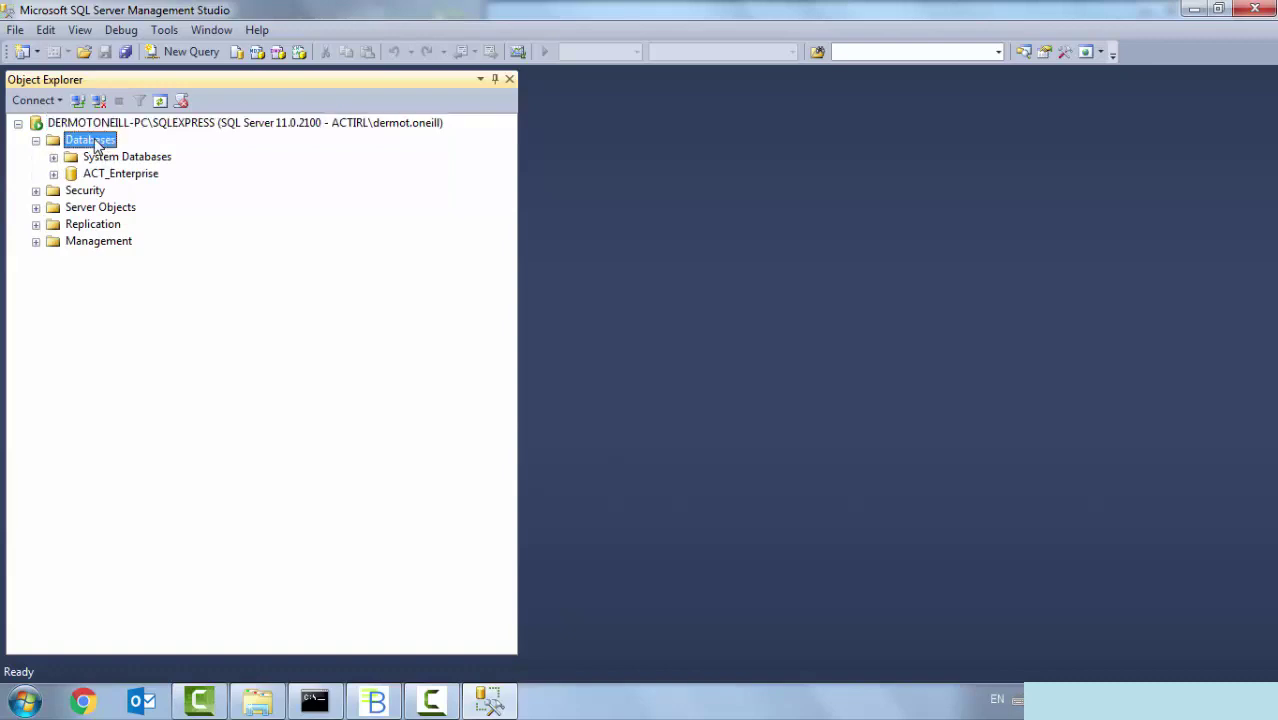
# - Create a new database named BioConnect and check it alongside ACT_Enterprise
pyautogui.rightClick(98, 144)
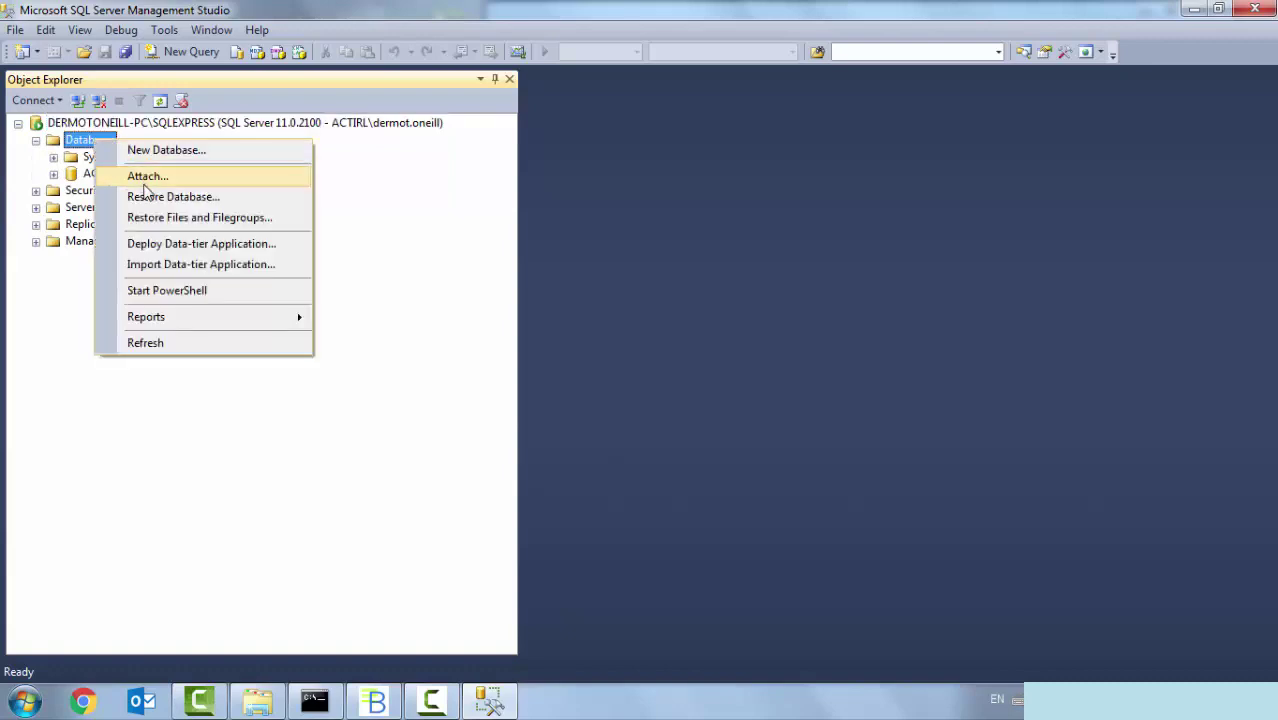
pyautogui.click(160, 150)
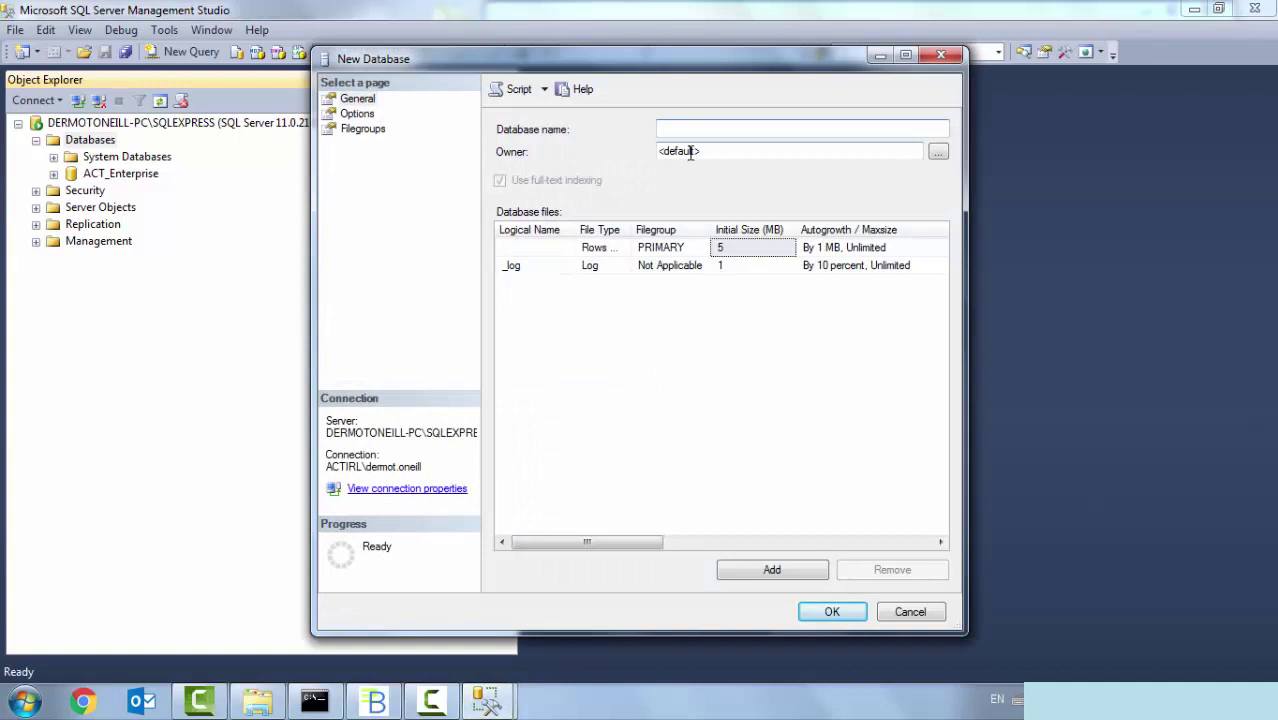
pyautogui.write('BioConnect')
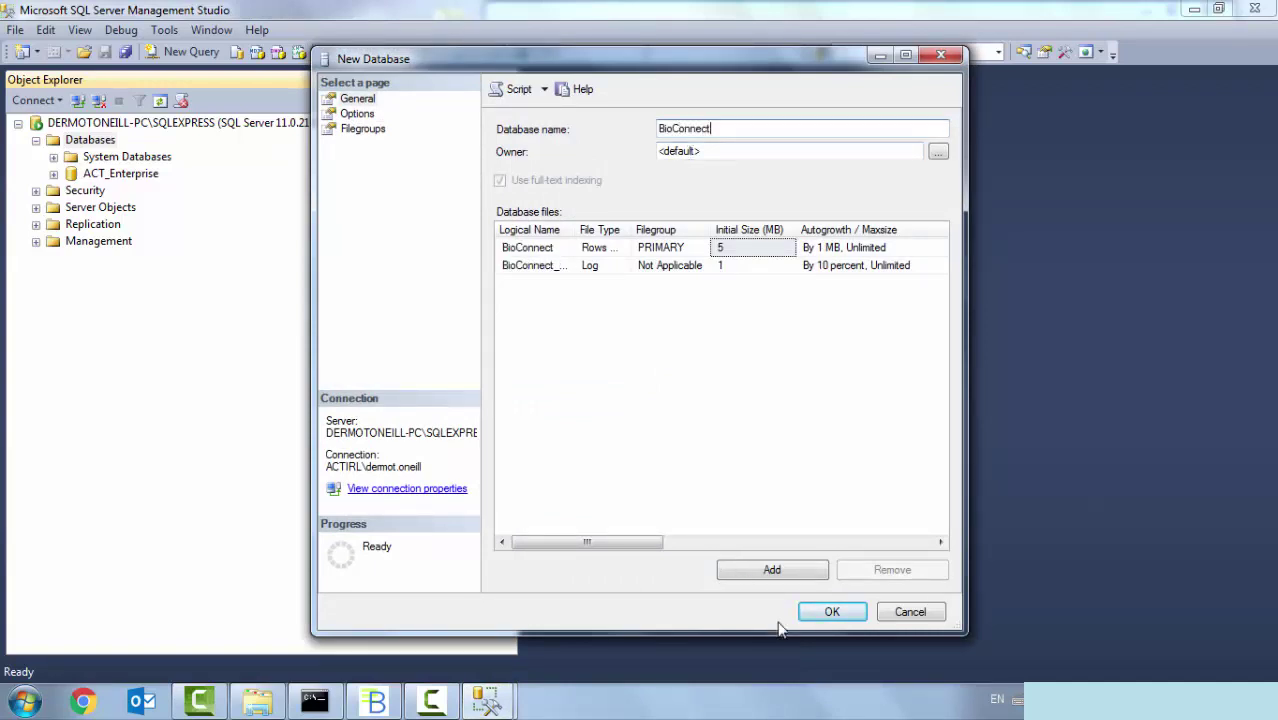
pyautogui.click(821, 611)
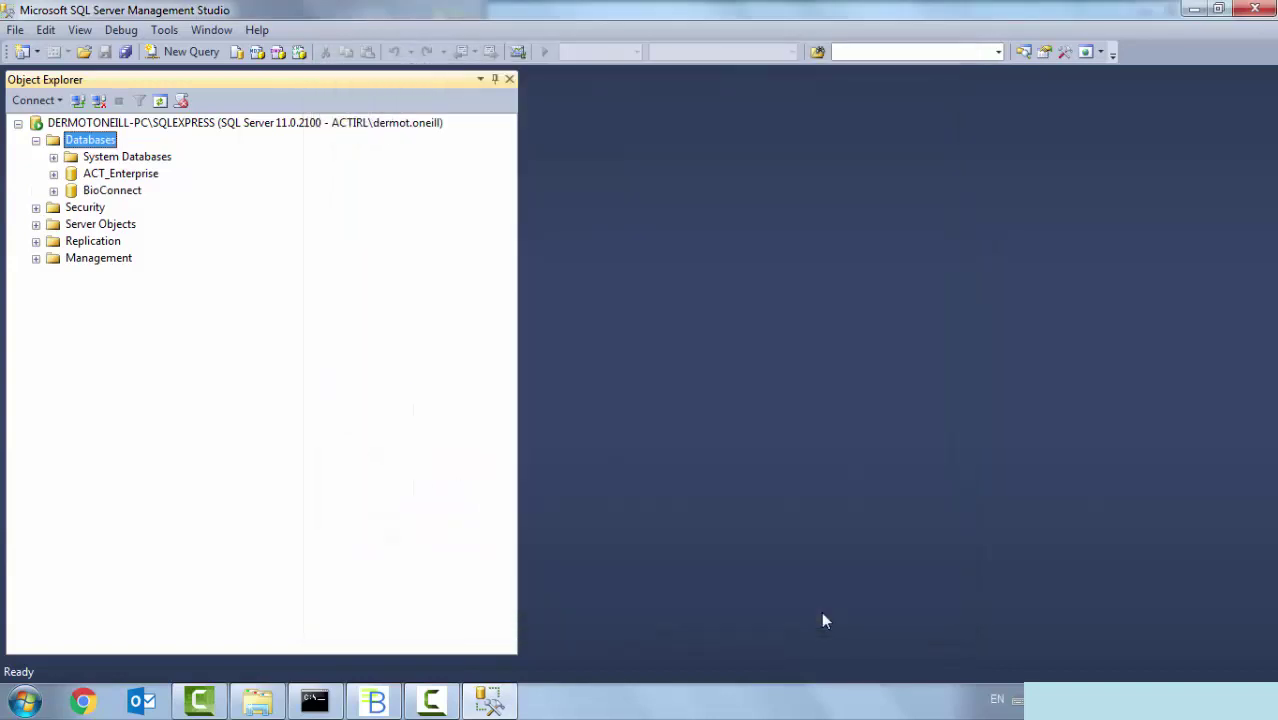
pyautogui.click(130, 197)
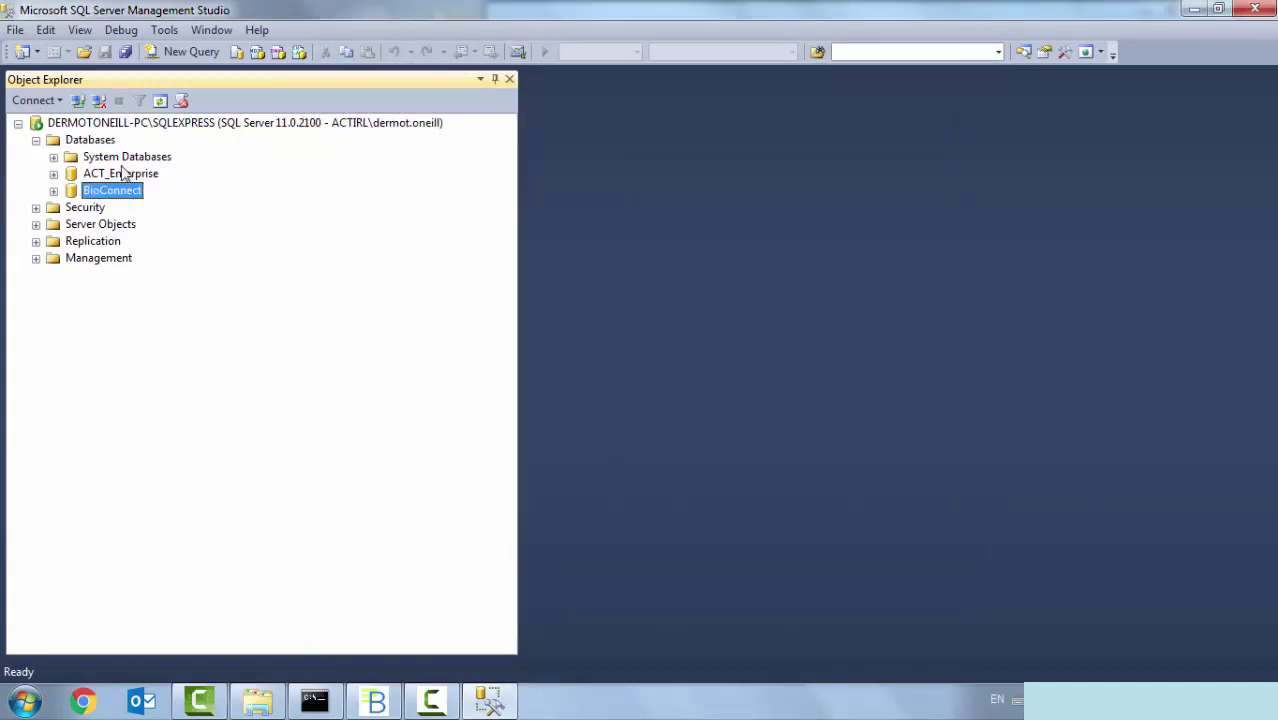
pyautogui.click(124, 175)
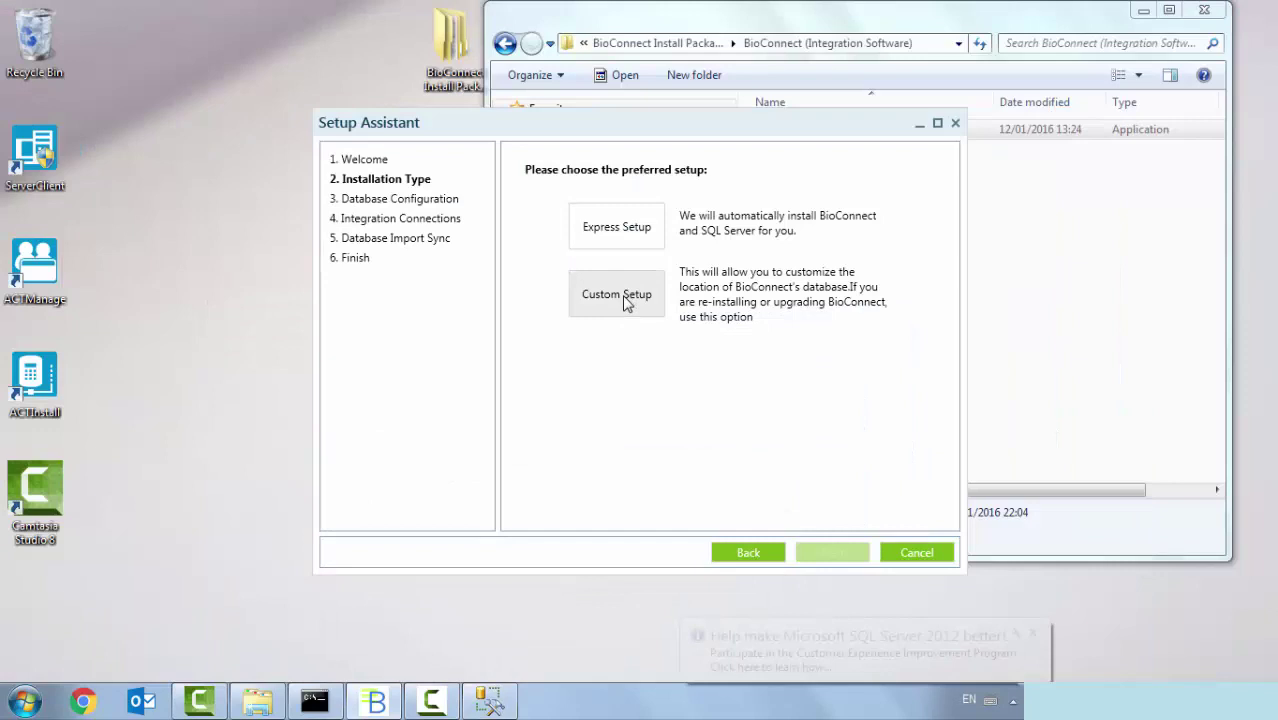
# - Choose Custom Setup and enter this PC's SQLEXPRESS instance as the database server name
pyautogui.click(625, 298)
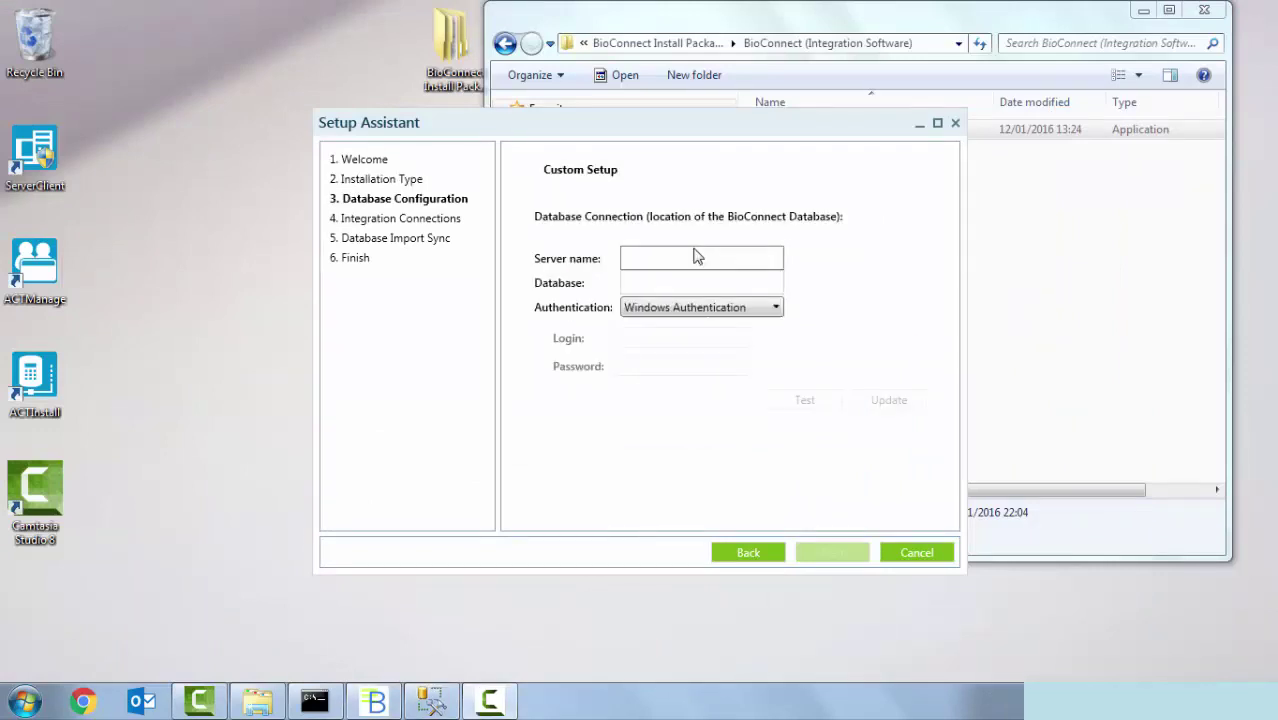
pyautogui.click(695, 257)
pyautogui.write('dd')
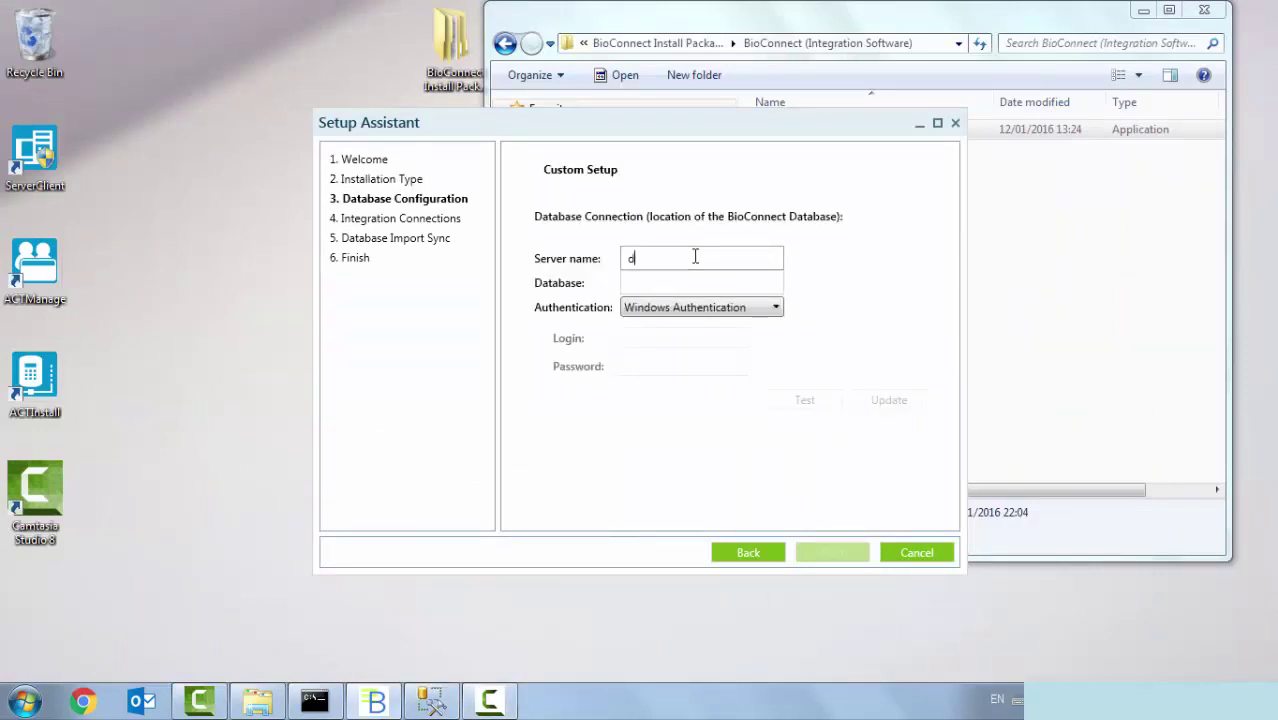
pyautogui.press('BackSpace')
pyautogui.press('BackSpace')
pyautogui.write('d')
pyautogui.press('BackSpace')
# - Set the database to BioConnect, test the connection successfully, and save the settings
pyautogui.click(713, 285)
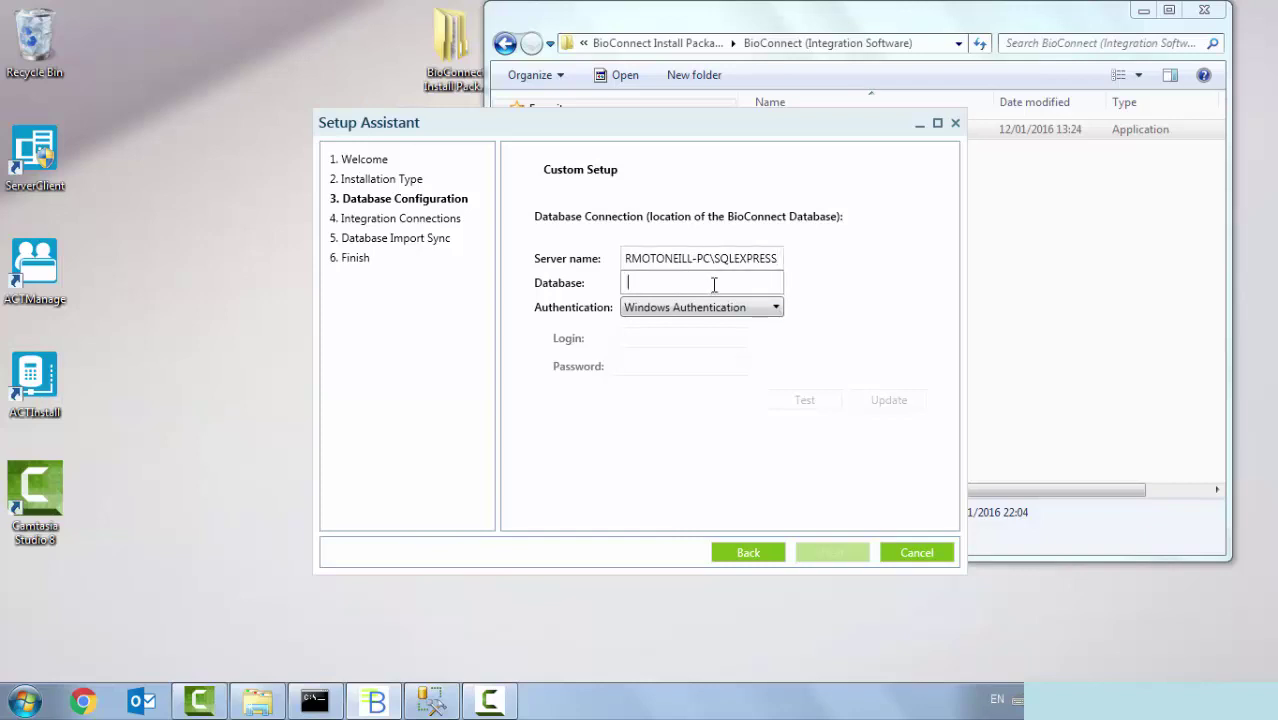
pyautogui.write('Bio')
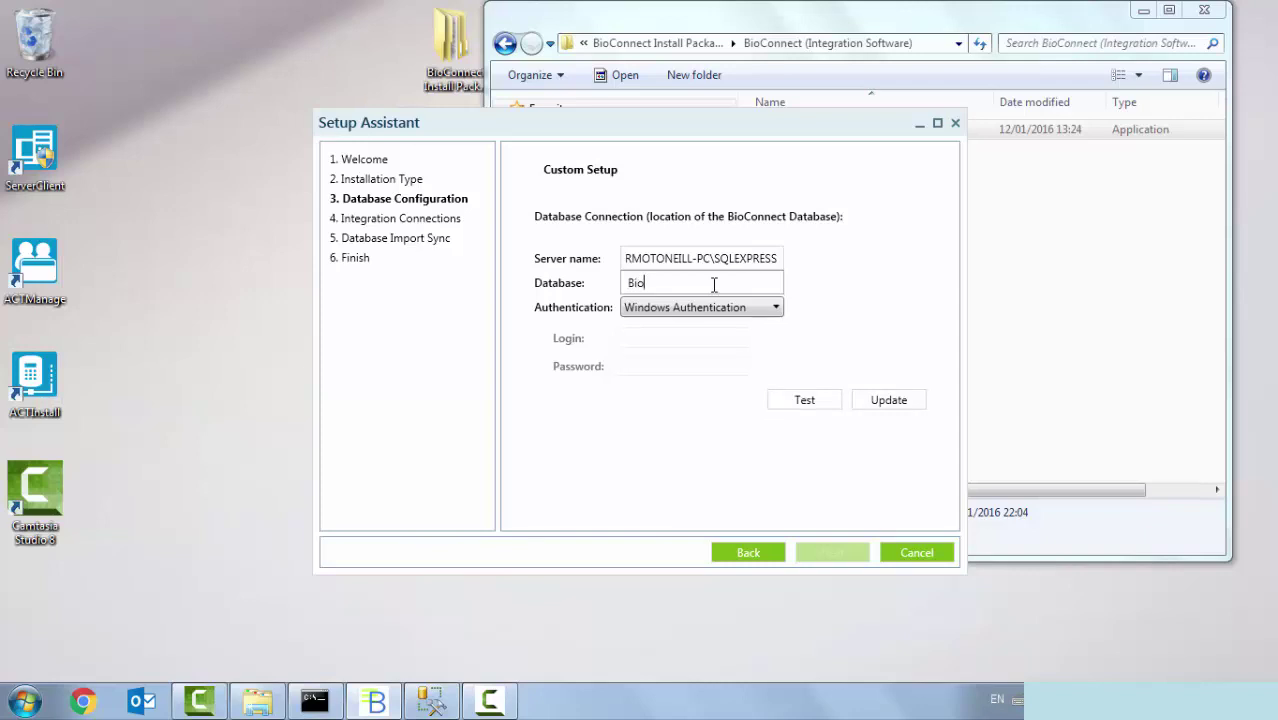
pyautogui.write('Connect')
pyautogui.click(803, 401)
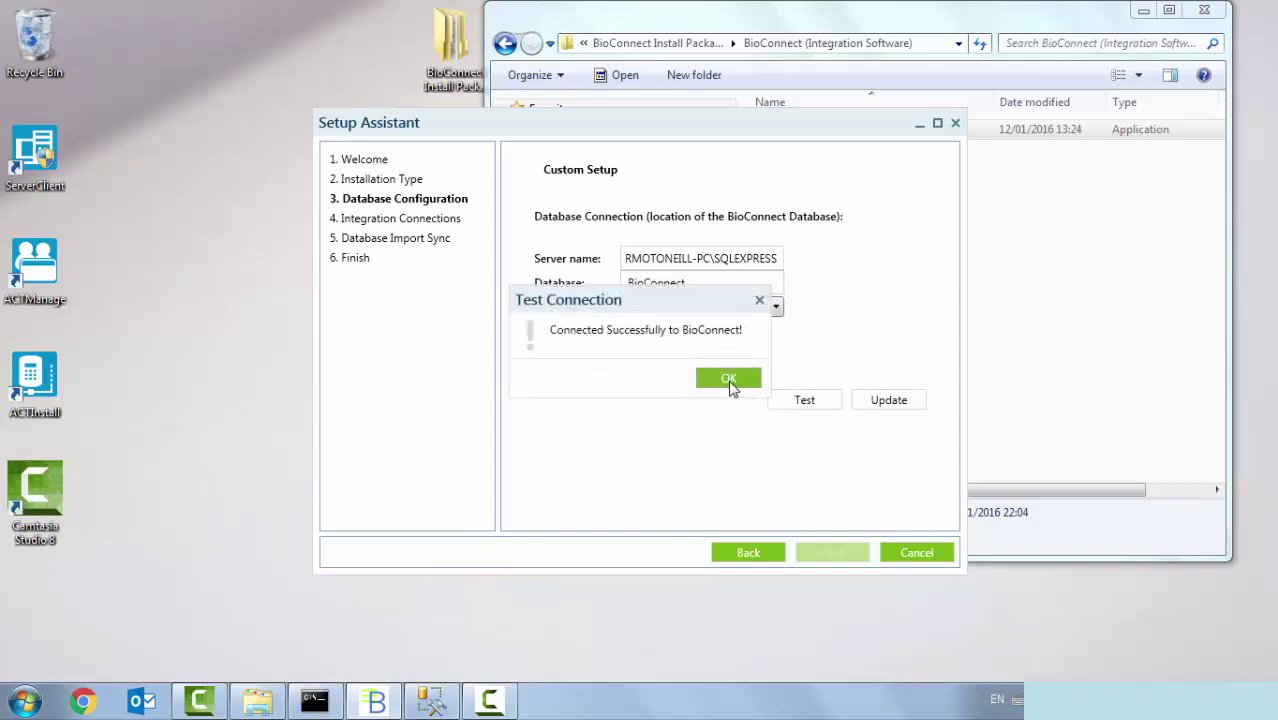
pyautogui.click(728, 380)
pyautogui.click(886, 404)
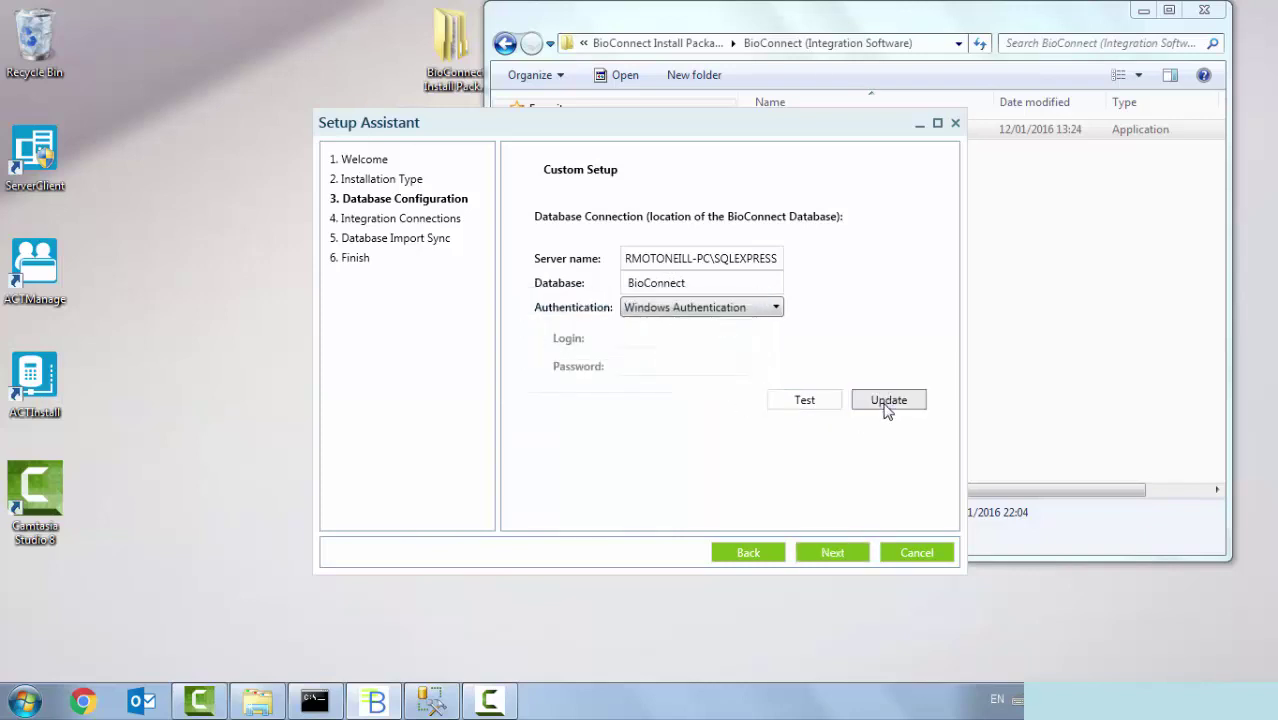
pyautogui.click(834, 552)
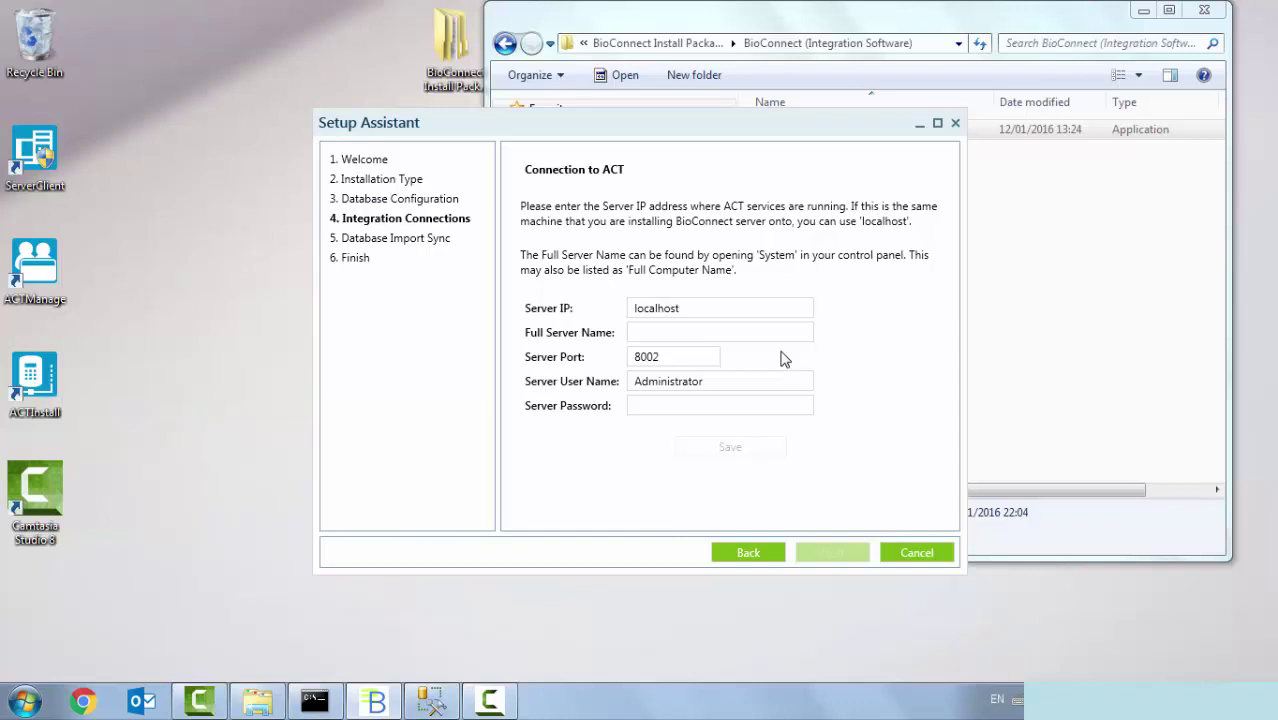
pyautogui.click(693, 332)
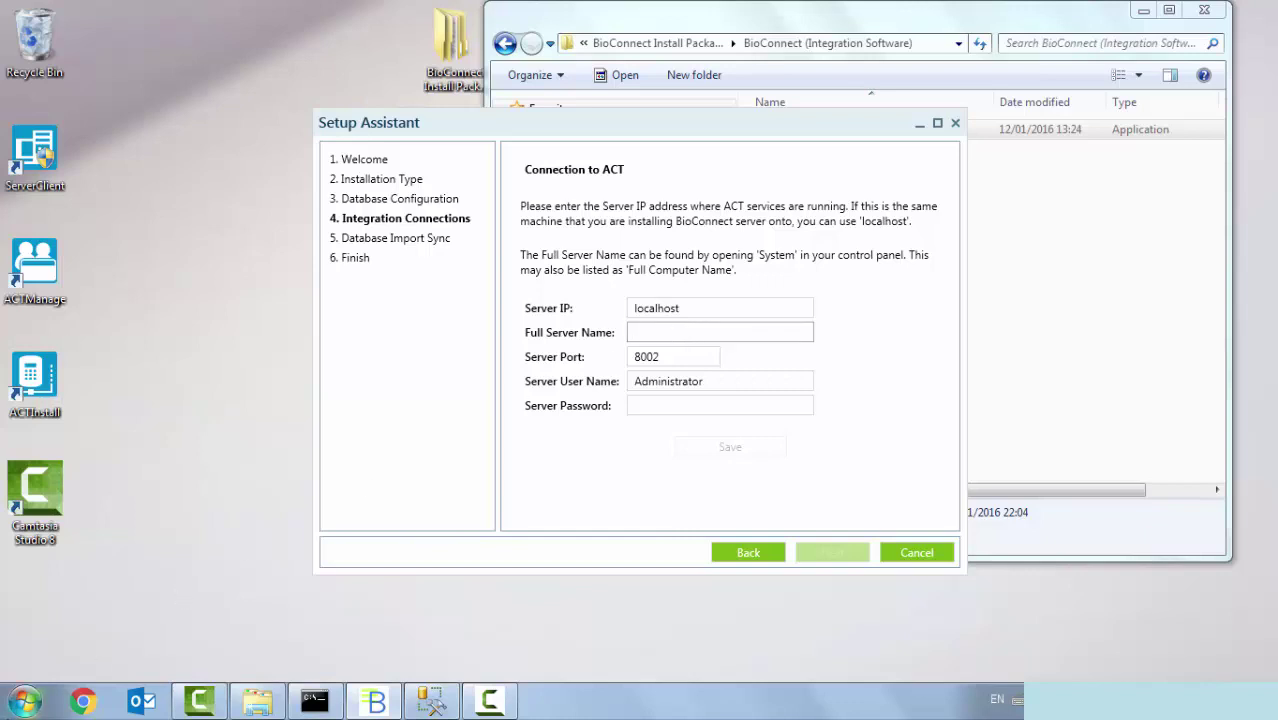
# - Read the full computer name from the System properties and enter it as the Full Server Name
pyautogui.click(25, 700)
pyautogui.rightClick(309, 430)
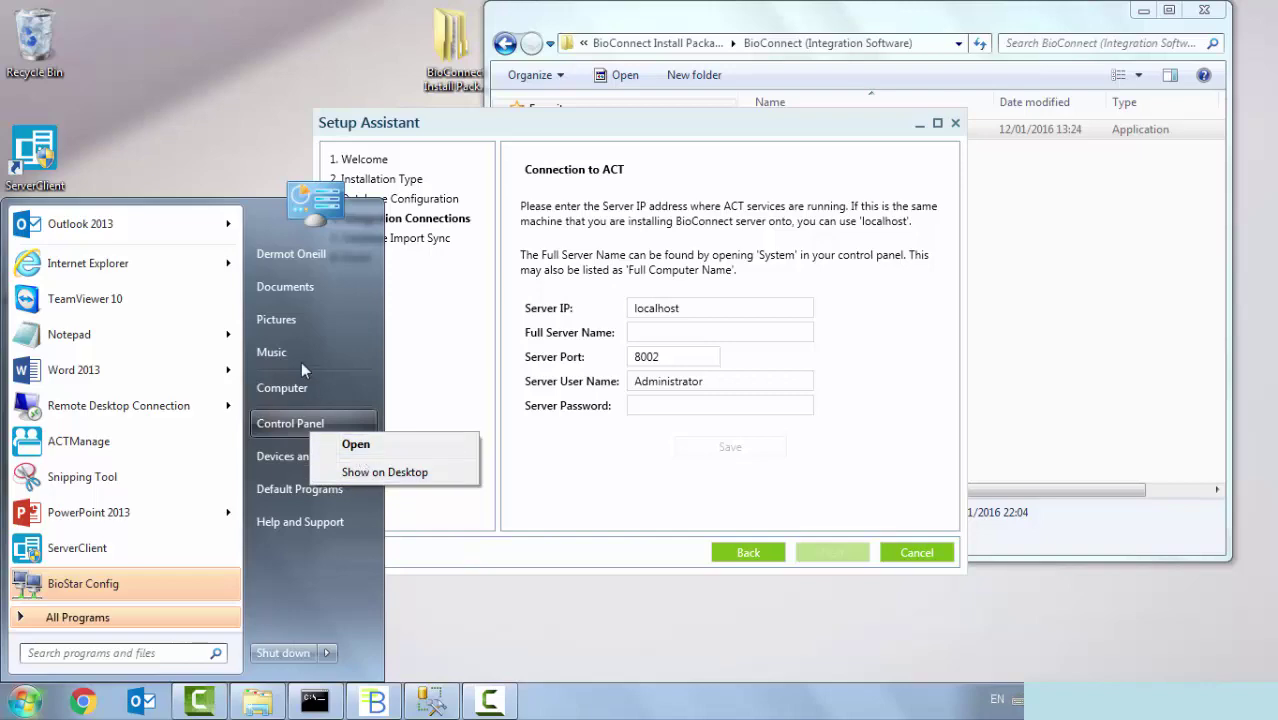
pyautogui.rightClick(320, 388)
pyautogui.click(371, 541)
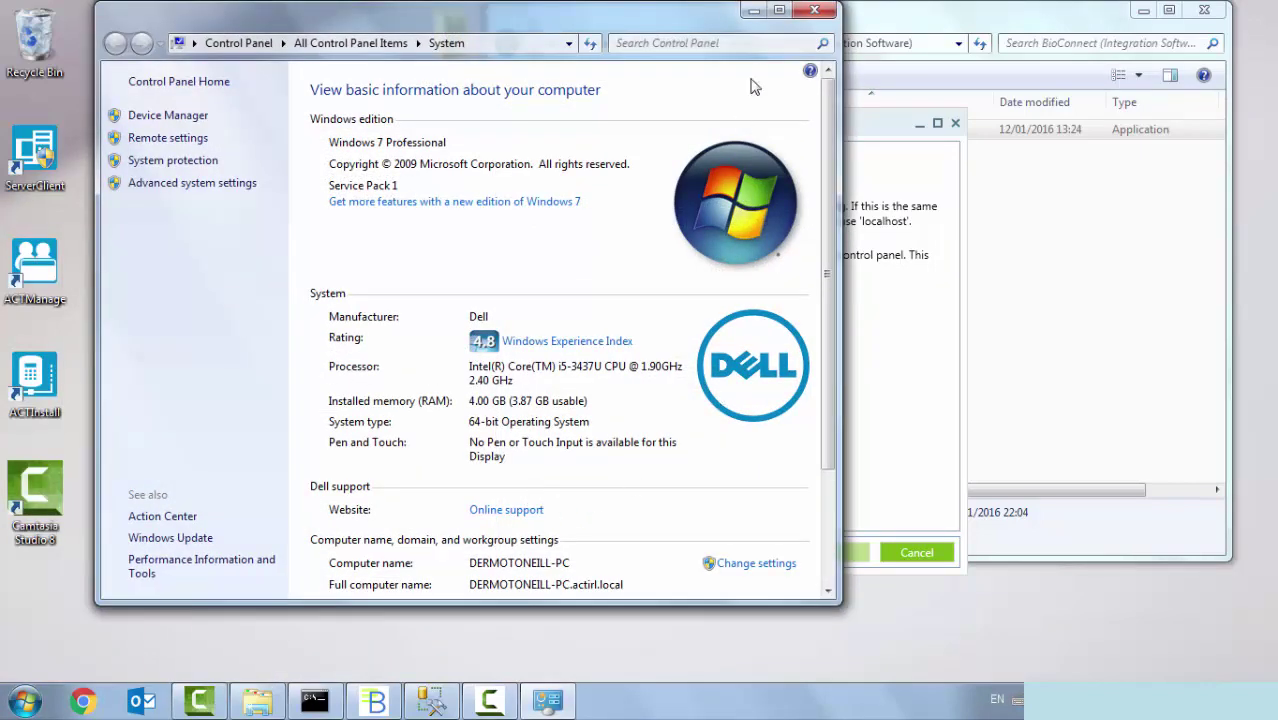
pyautogui.click(826, 10)
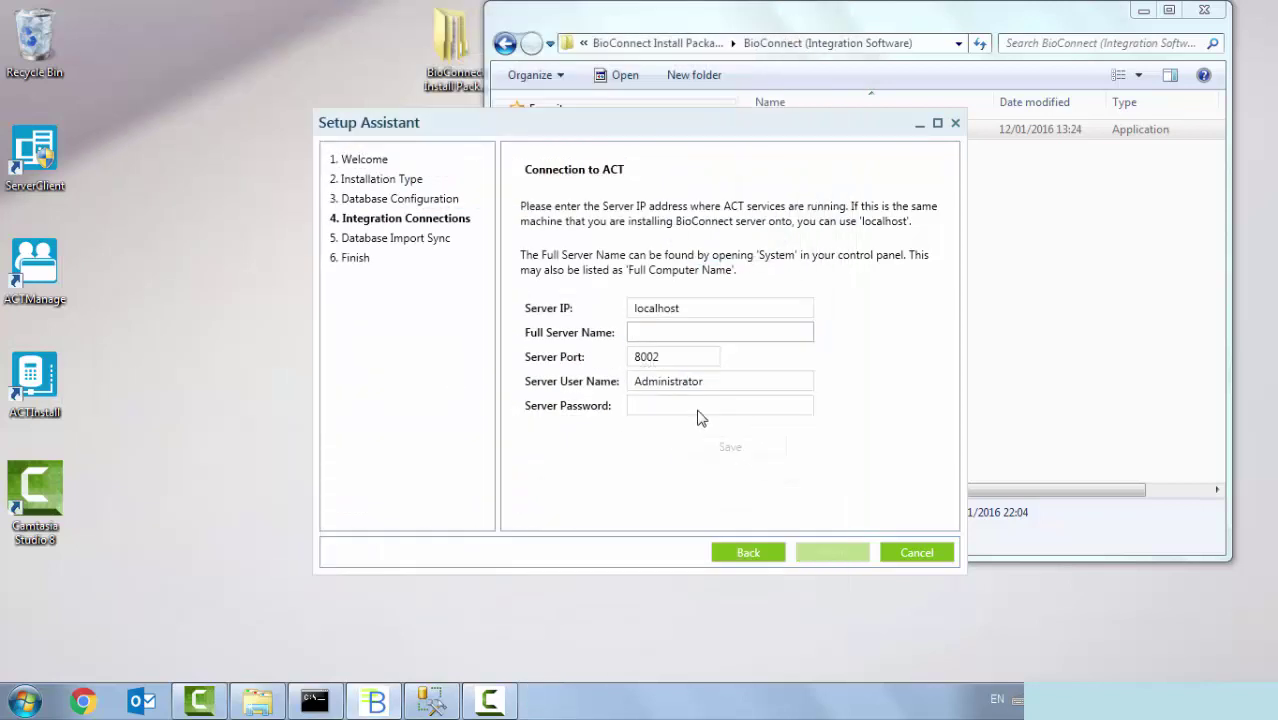
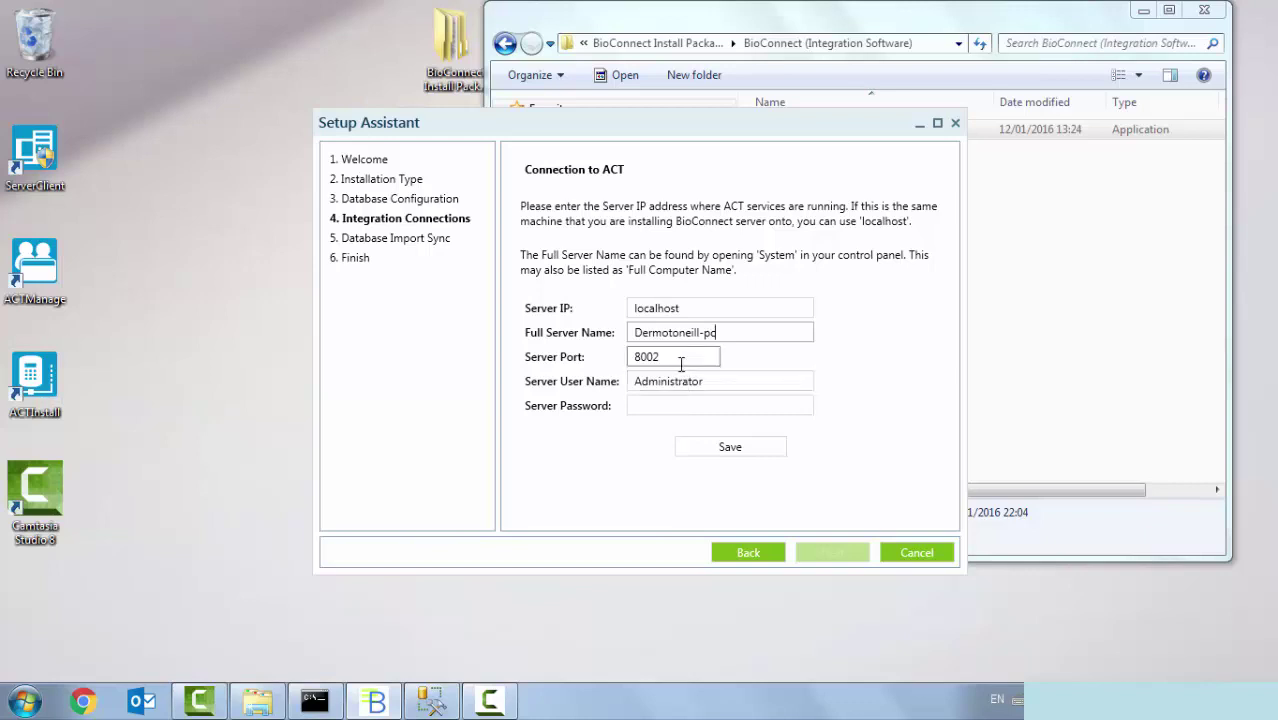
# - Save the Connection to ACT settings and acknowledge the saved confirmation
pyautogui.click(731, 447)
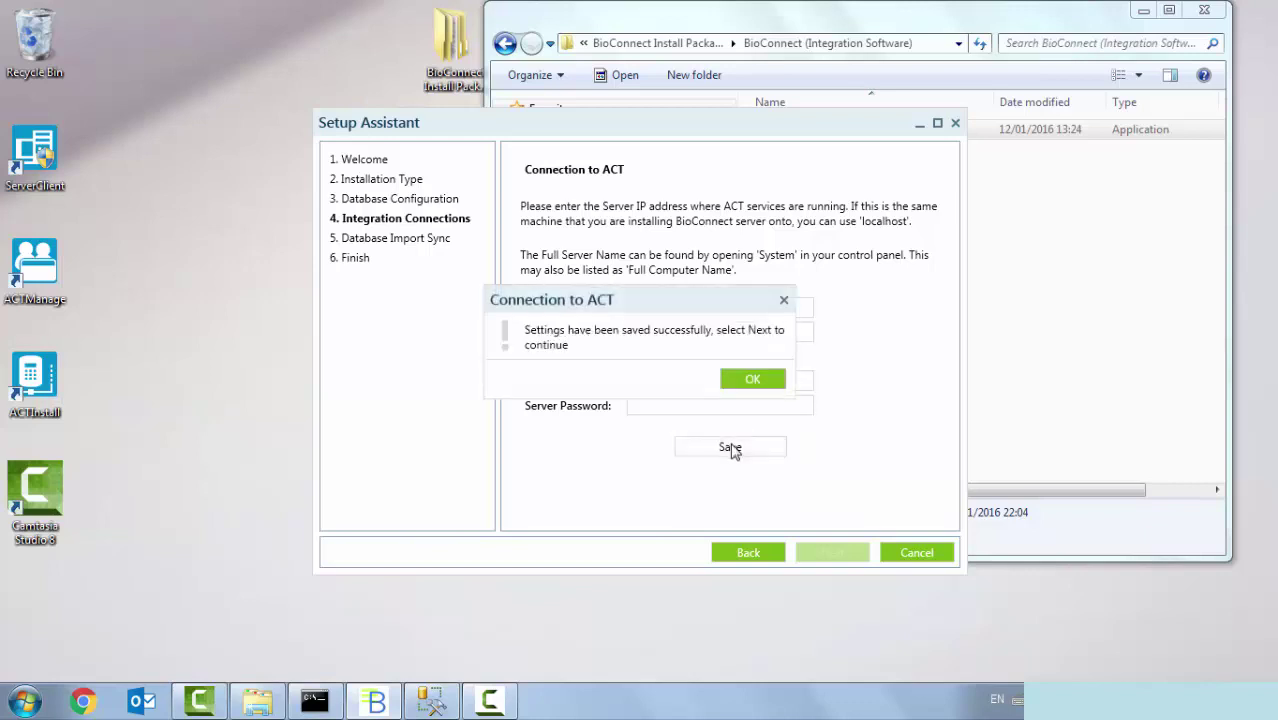
pyautogui.click(753, 380)
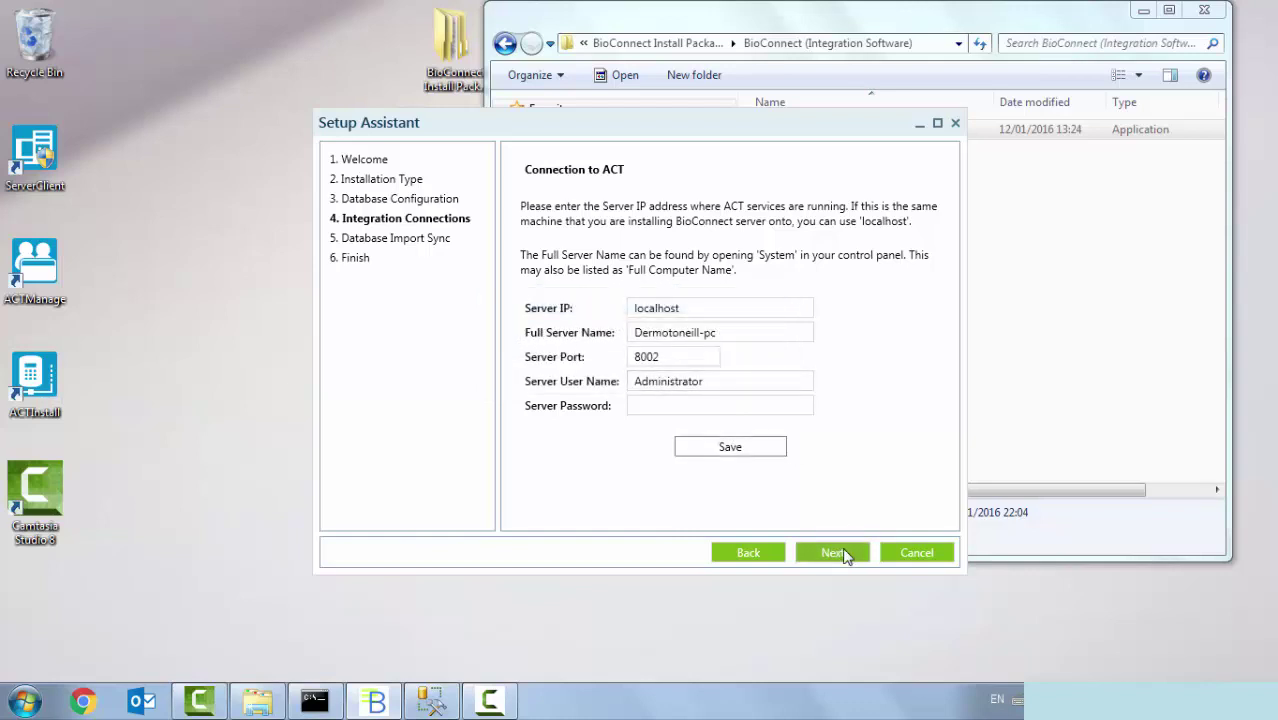
# - Run the database import sync with ACT cardholder data and proceed to the Finish step
pyautogui.click(842, 555)
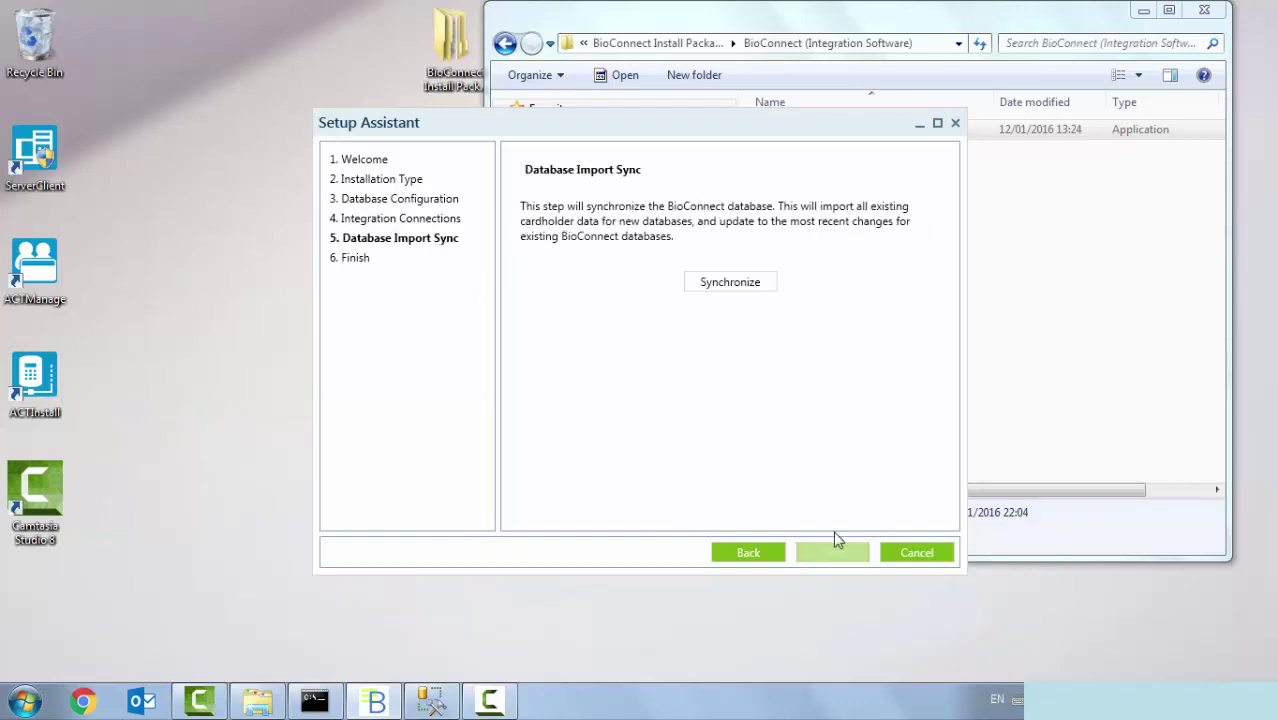
pyautogui.click(730, 283)
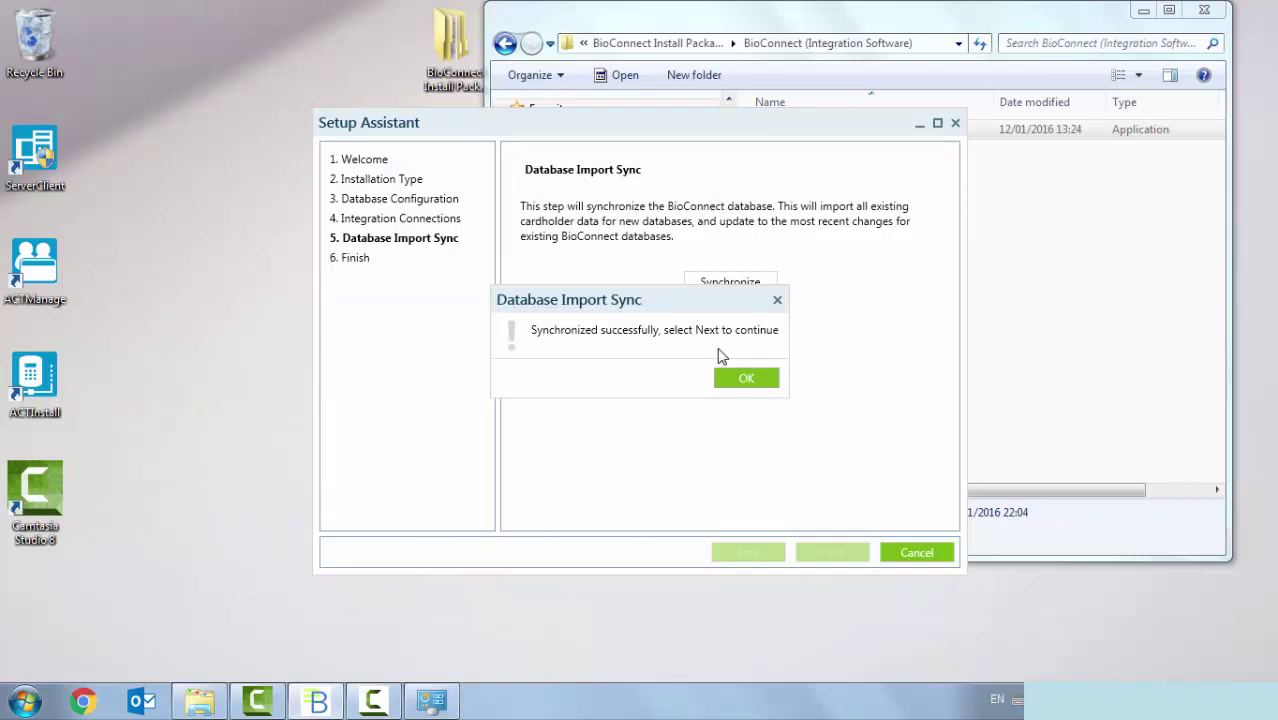
pyautogui.press('Return')
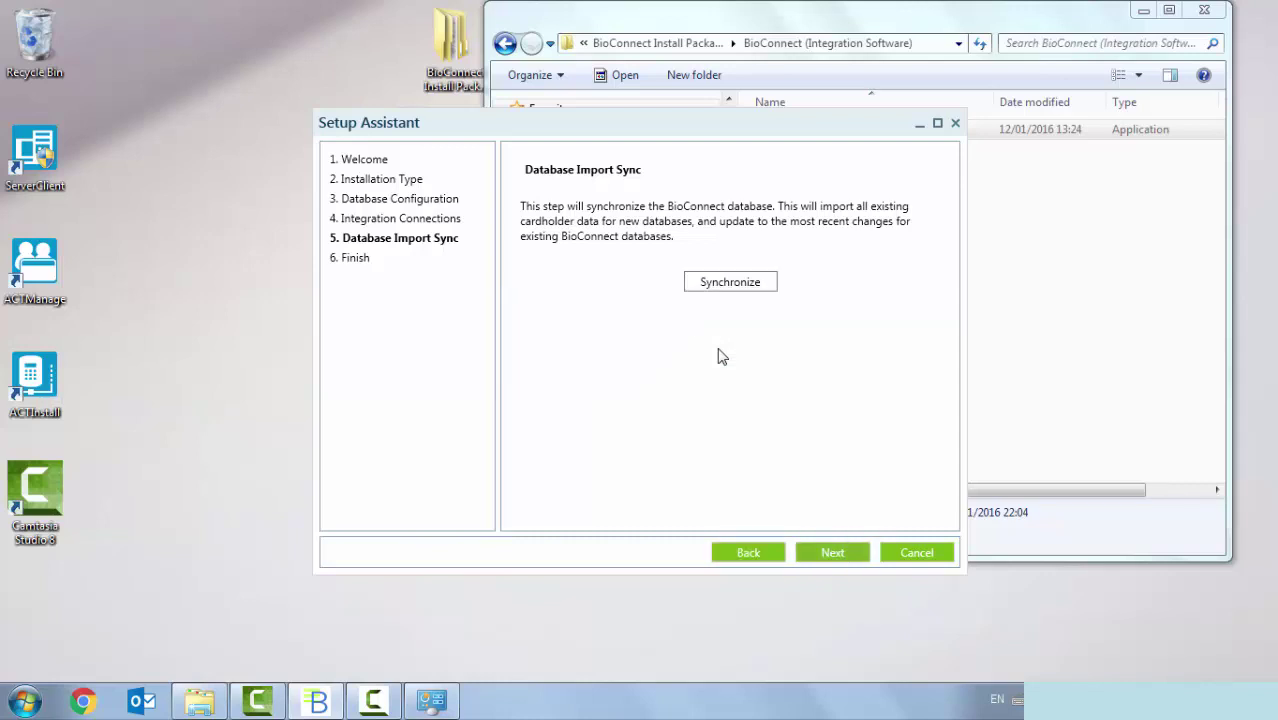
pyautogui.press('Return')
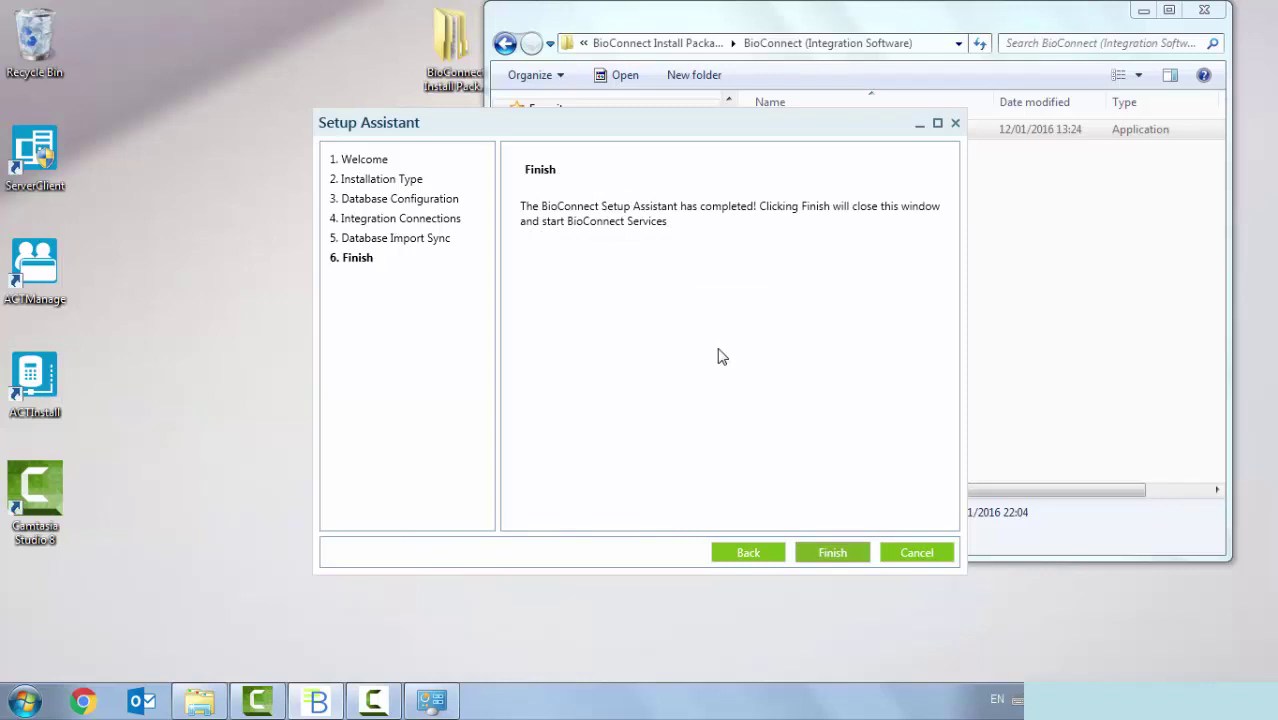
# - Finish setup, log in with the account's login name and password, and dismiss the licence expiry warning
pyautogui.press('Return')
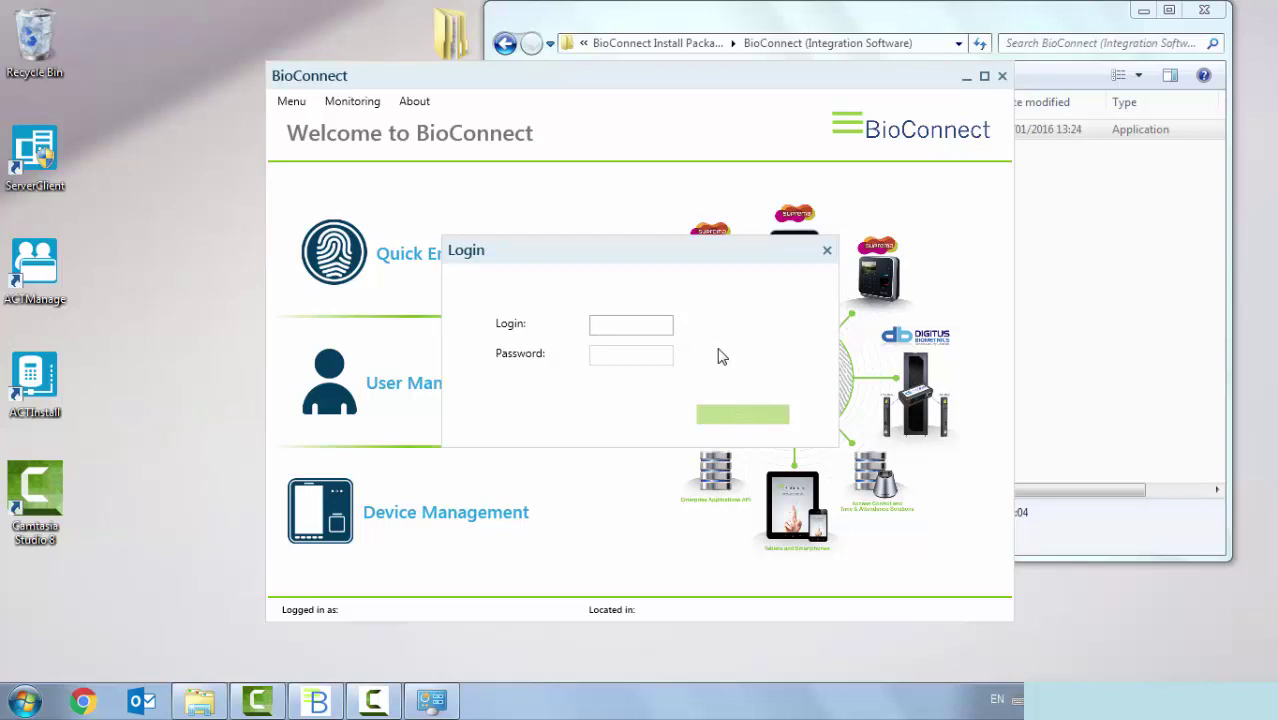
pyautogui.write('Entertech')
pyautogui.press('Tab')
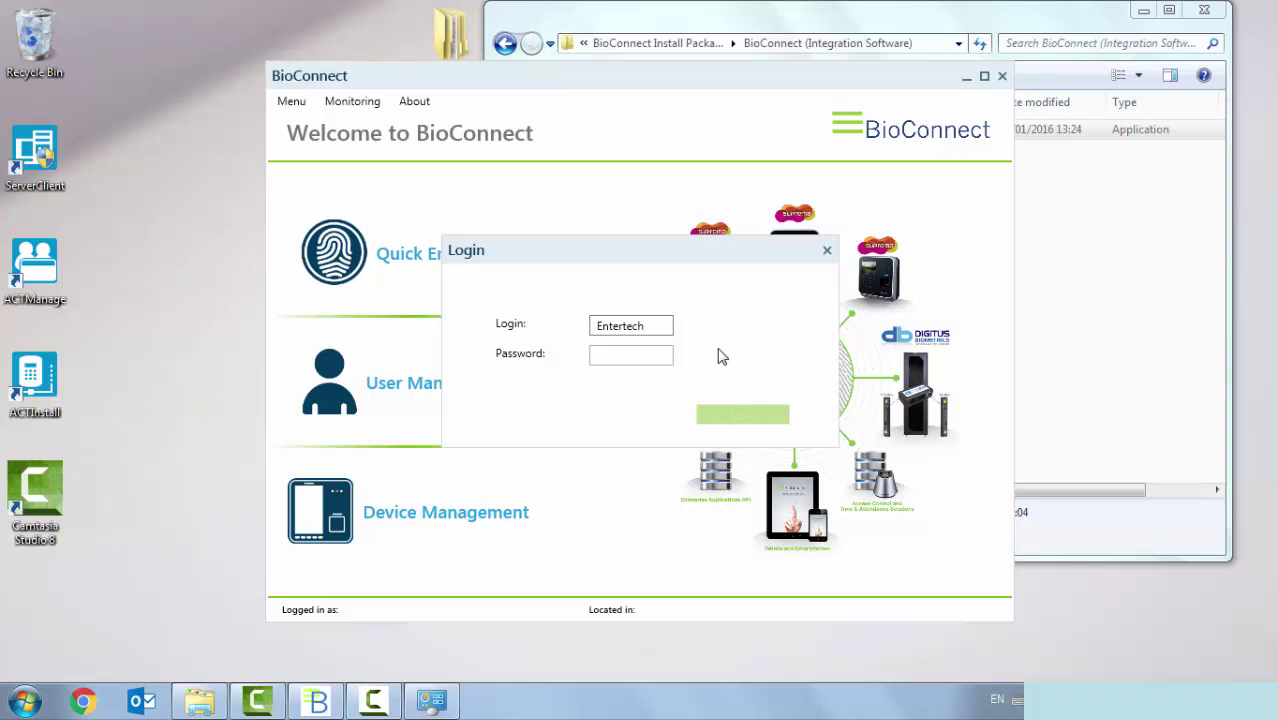
pyautogui.write('••••••')
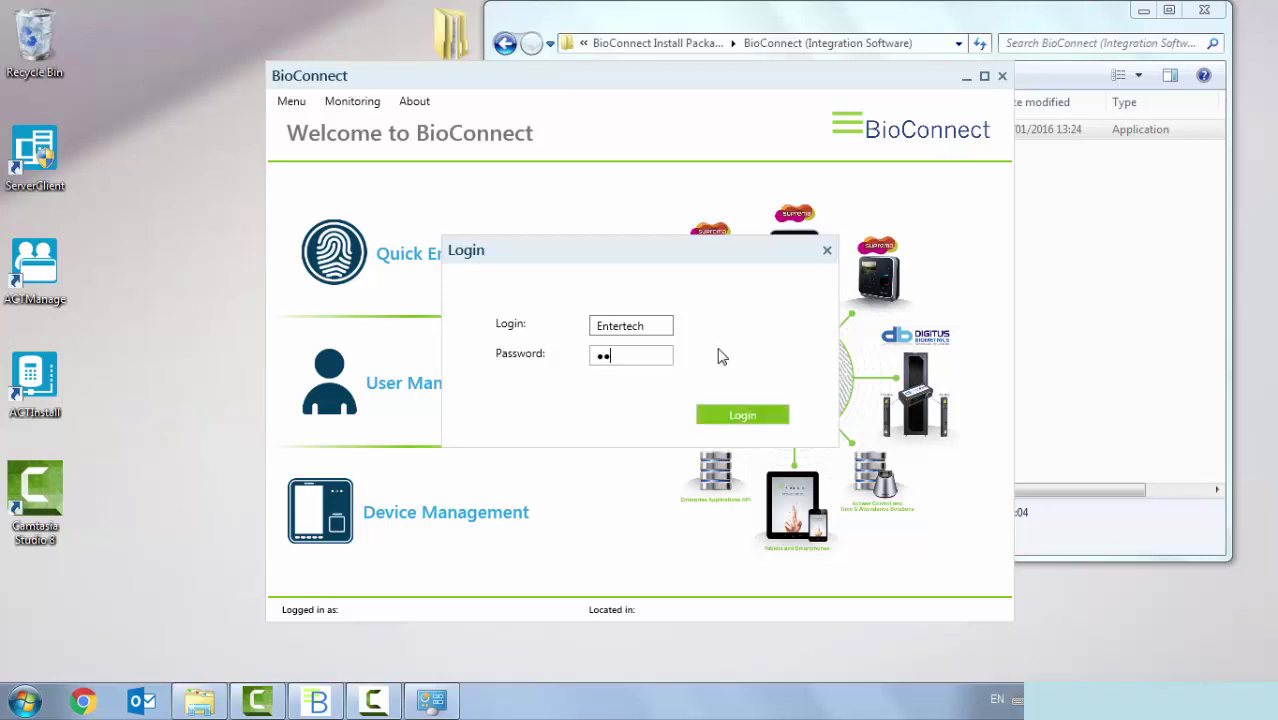
pyautogui.press('Return')
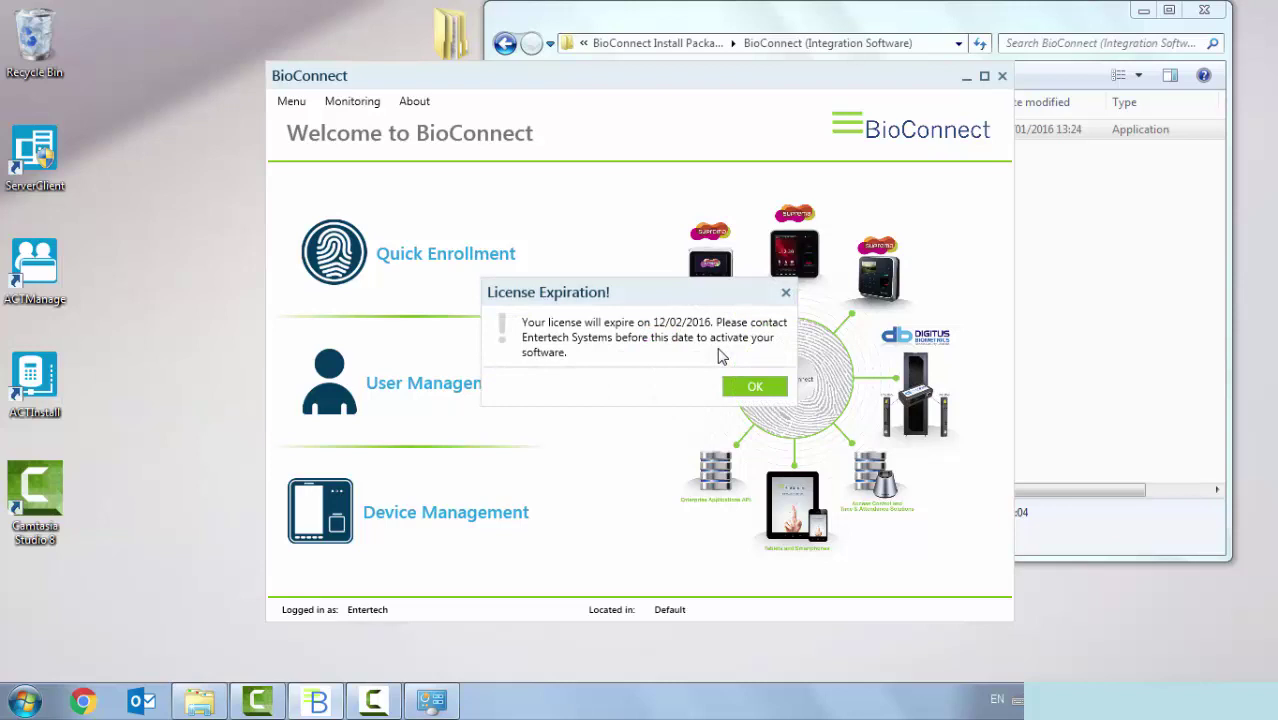
pyautogui.press('Return')
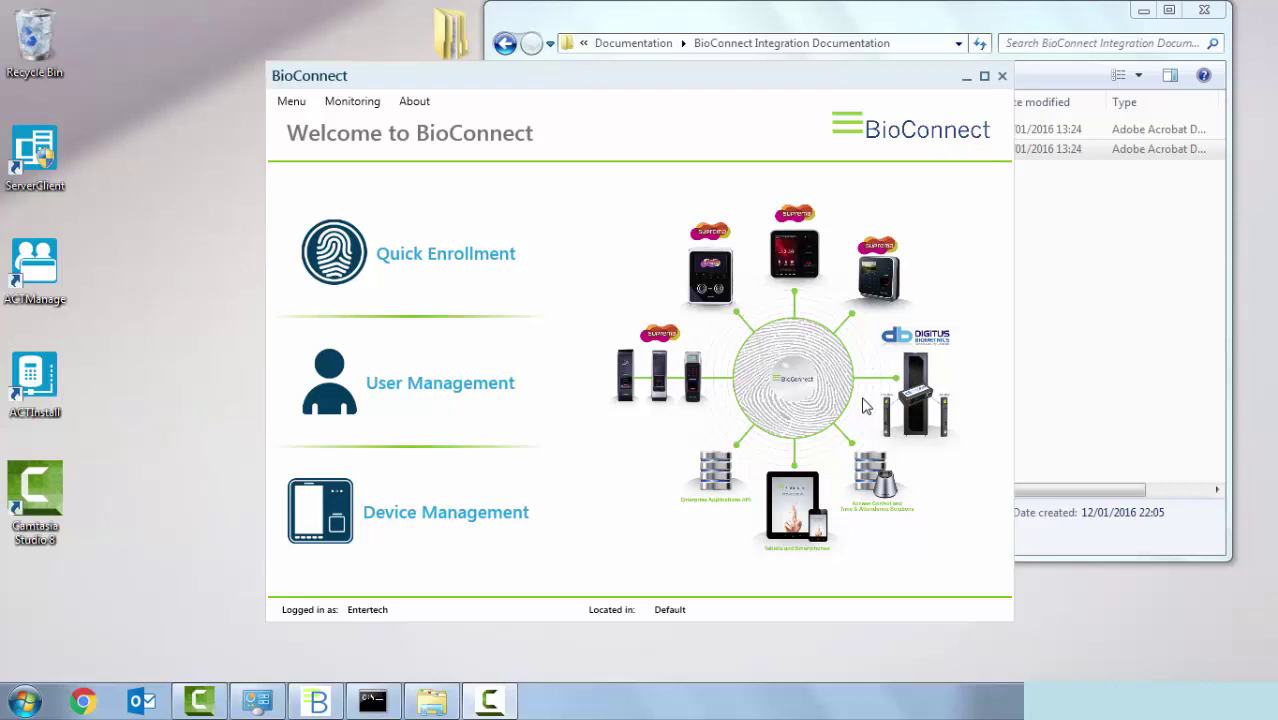
# - In Device Management, search the network and select the discovered BioEntry W reader
pyautogui.click(472, 518)
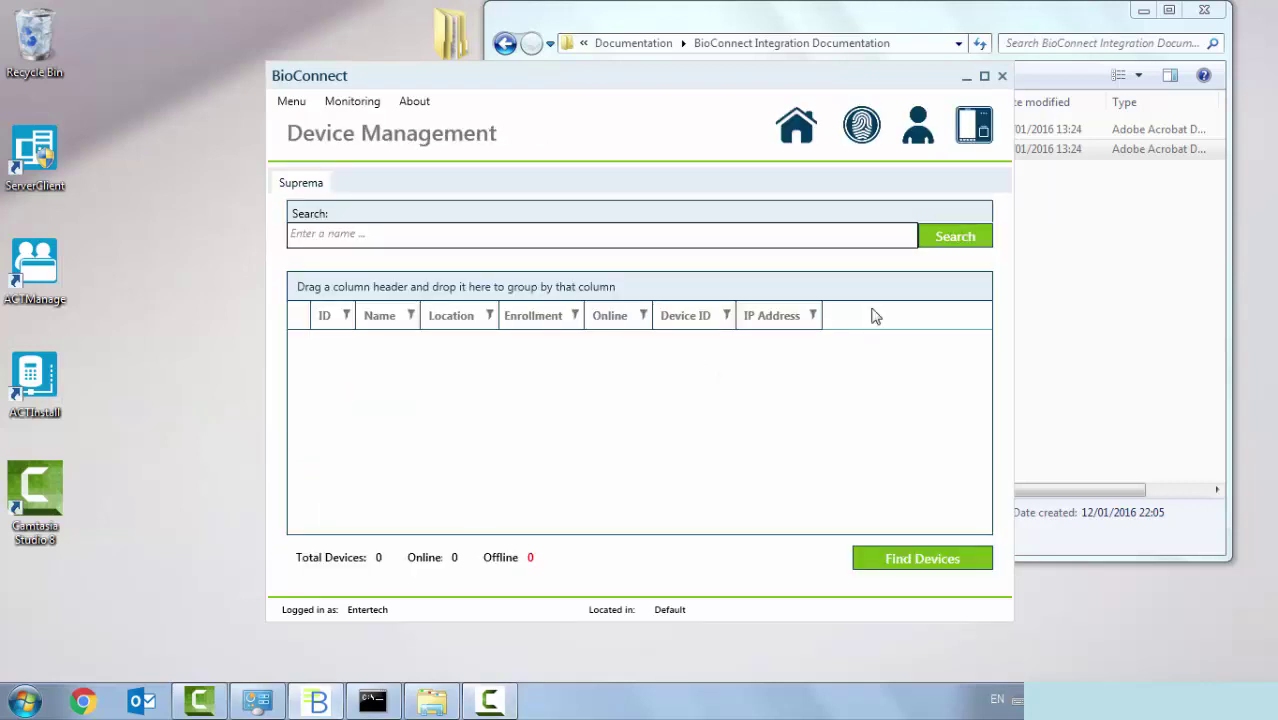
pyautogui.click(888, 562)
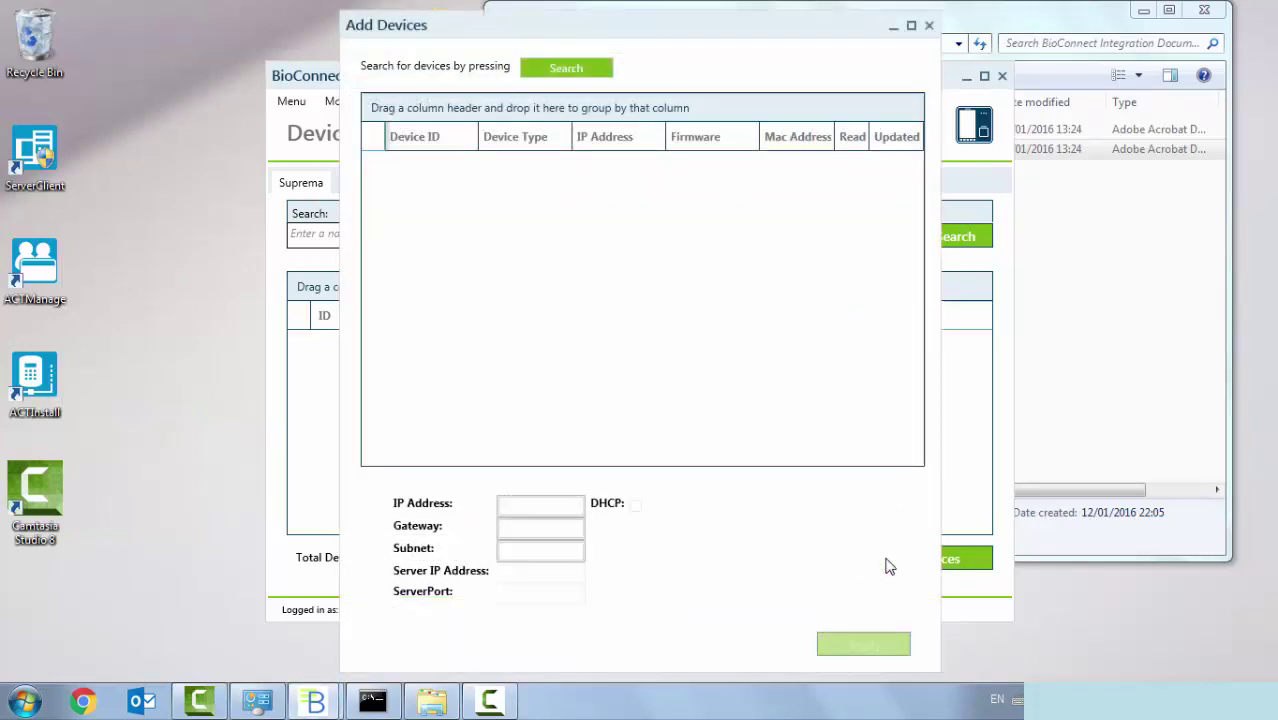
pyautogui.click(578, 76)
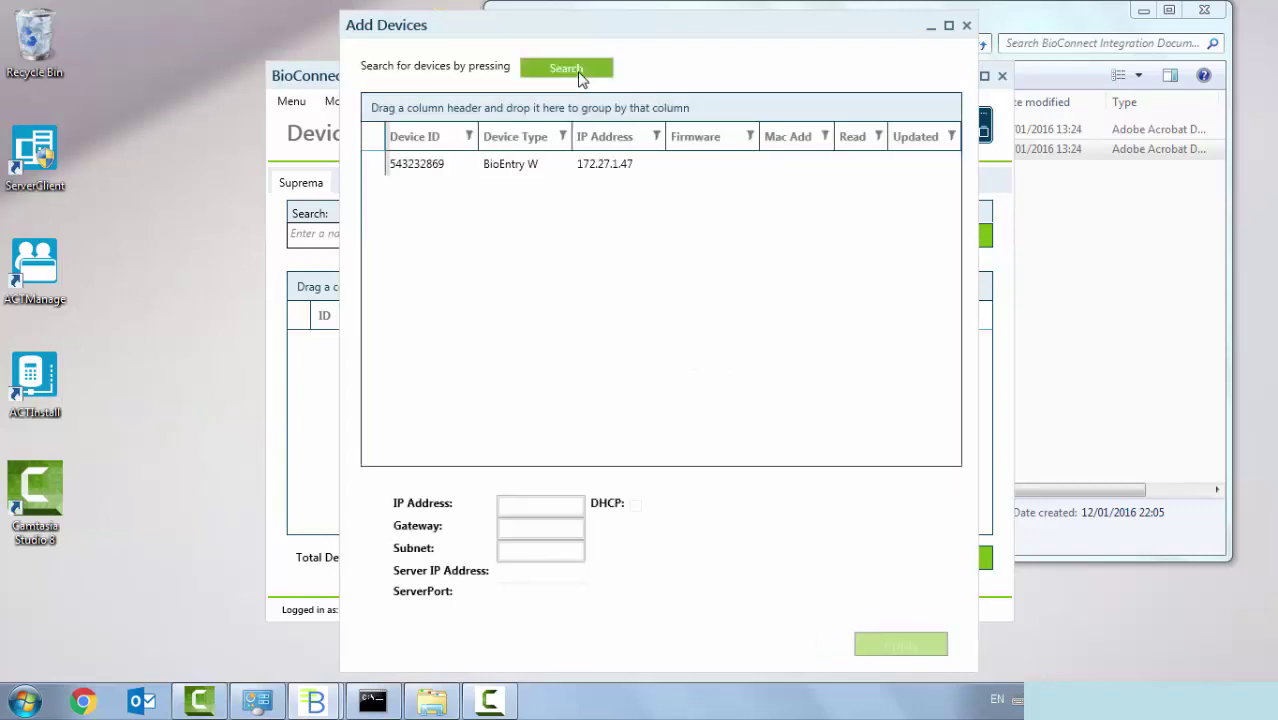
pyautogui.click(519, 170)
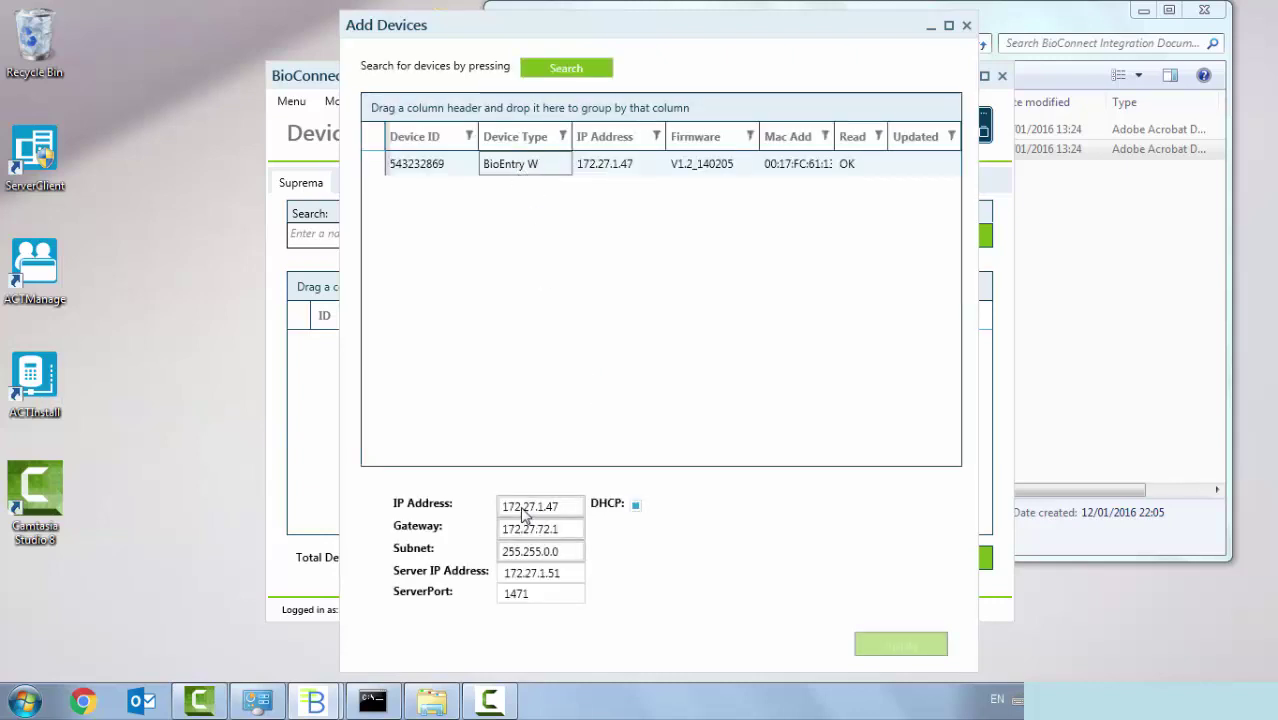
# - Change the reader's server port from 1471 to 8001, apply it, and close discovery
pyautogui.click(521, 573)
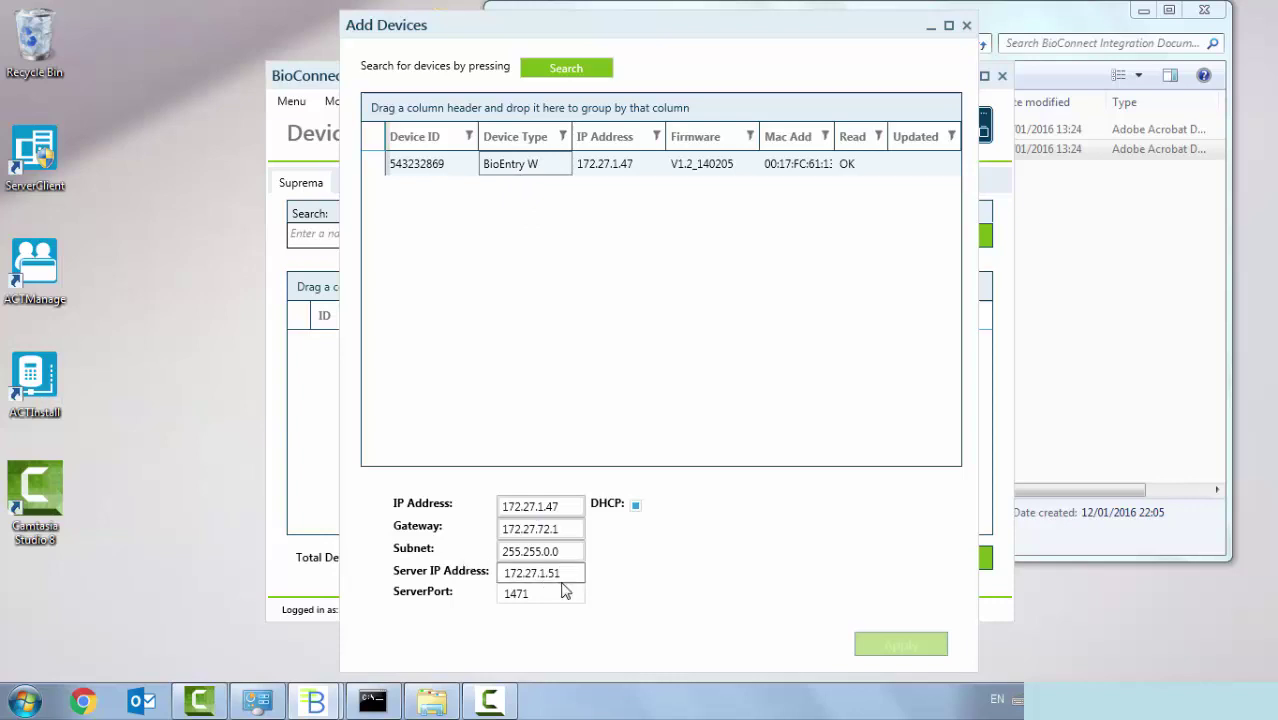
pyautogui.click(560, 593)
pyautogui.moveTo(556, 596); pyautogui.dragTo(484, 597)
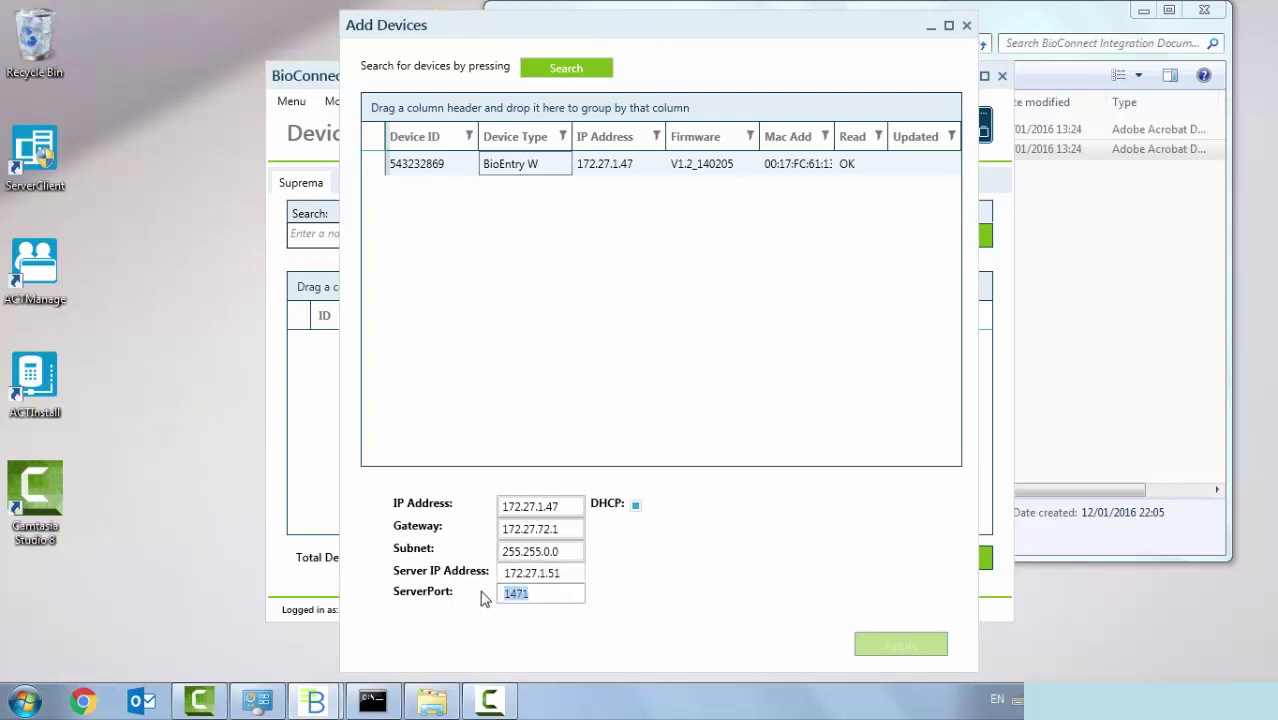
pyautogui.write('800')
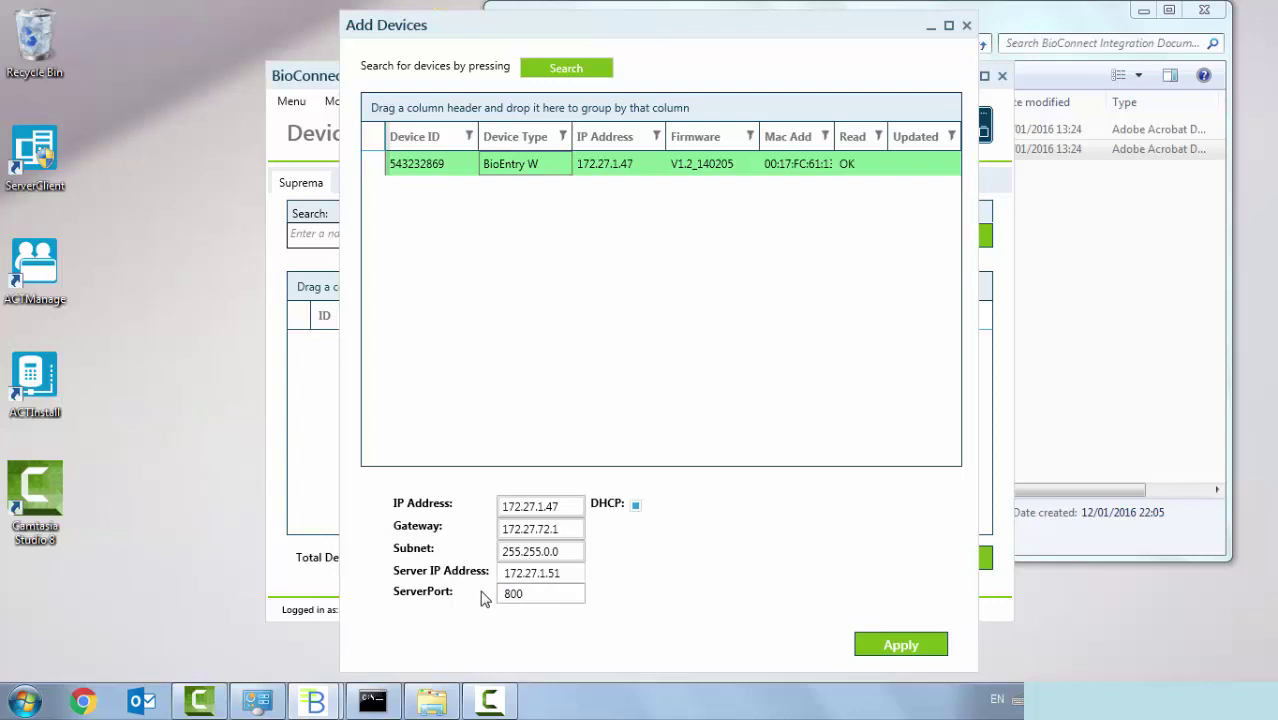
pyautogui.write('1')
pyautogui.click(930, 645)
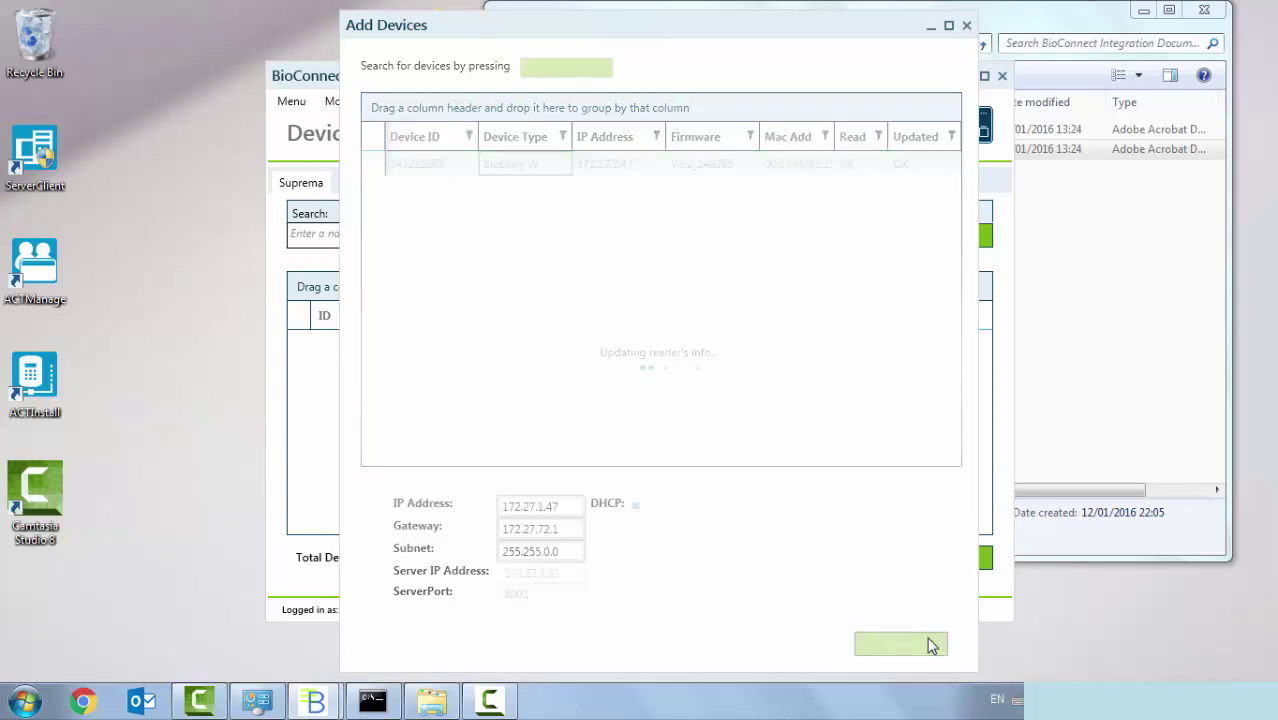
pyautogui.click(966, 26)
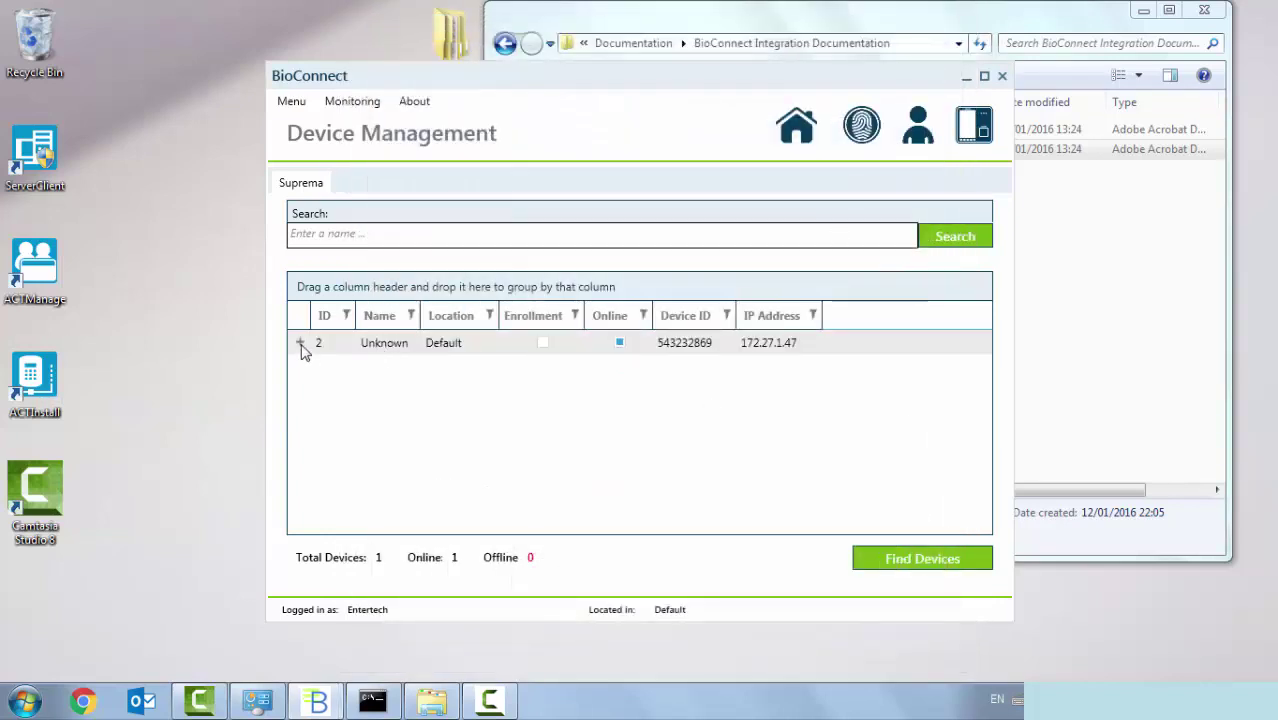
# - Rename the reader from Unknown to Front Door and mark it as an Enrollment Reader
pyautogui.click(300, 343)
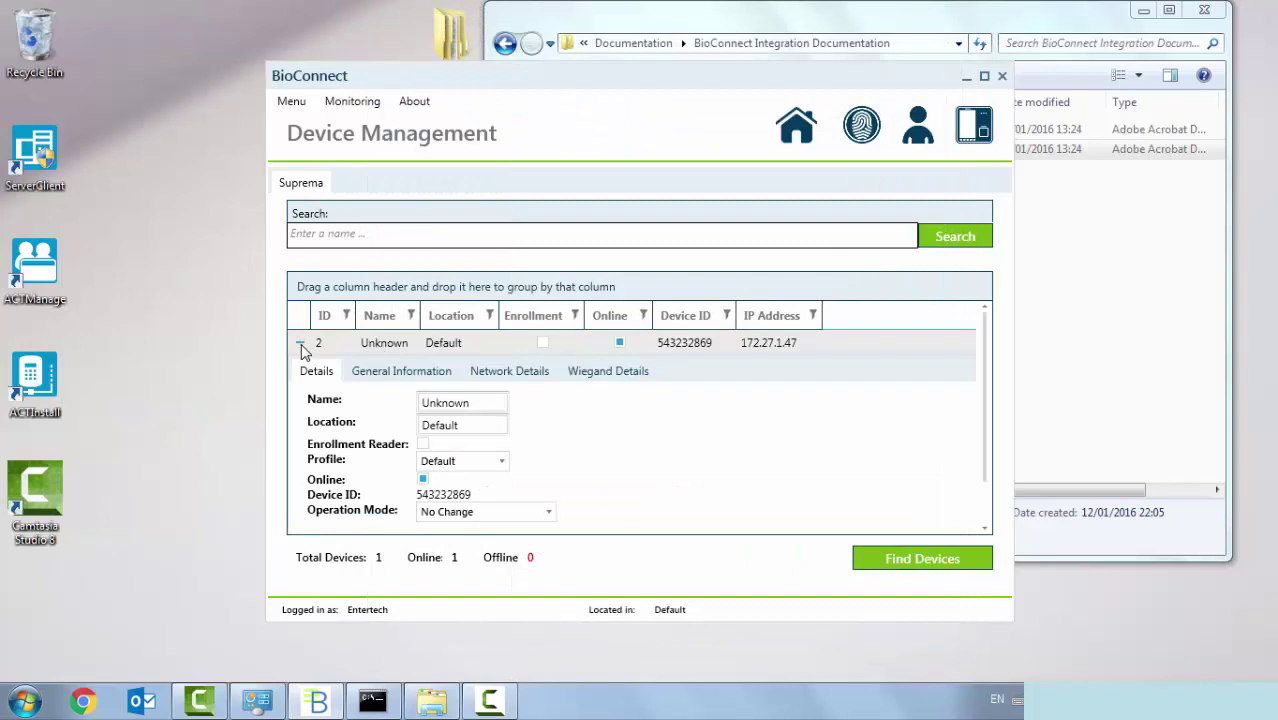
pyautogui.doubleClick(461, 402)
pyautogui.write('Front Door')
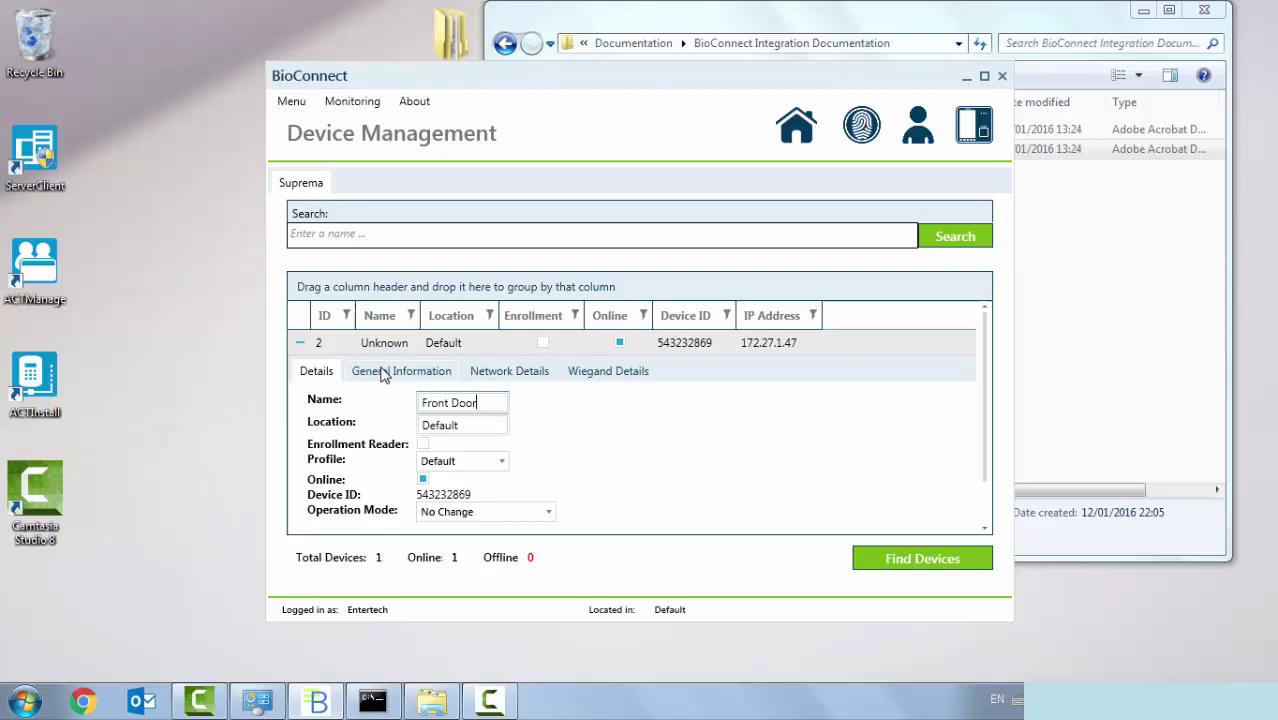
pyautogui.click(423, 444)
# - Set Wiegand output to User ID and card format to 26 Bit Standard, then save
pyautogui.click(418, 372)
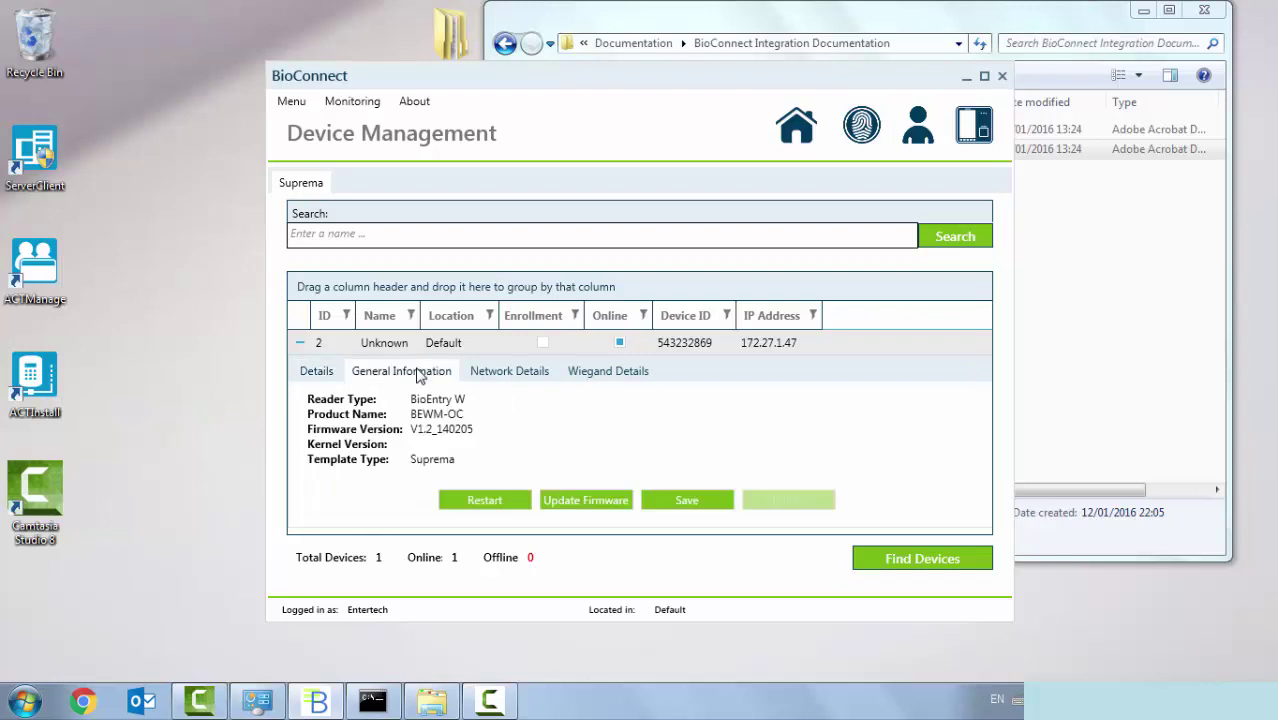
pyautogui.click(504, 379)
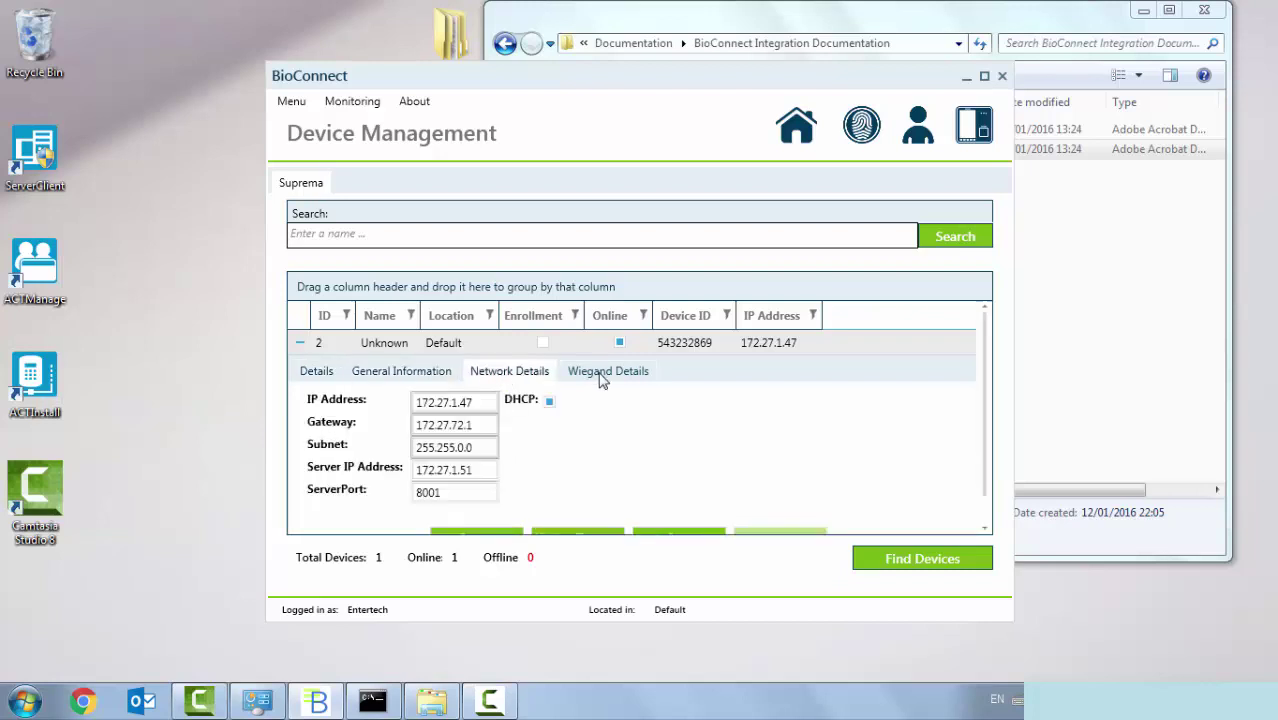
pyautogui.click(602, 378)
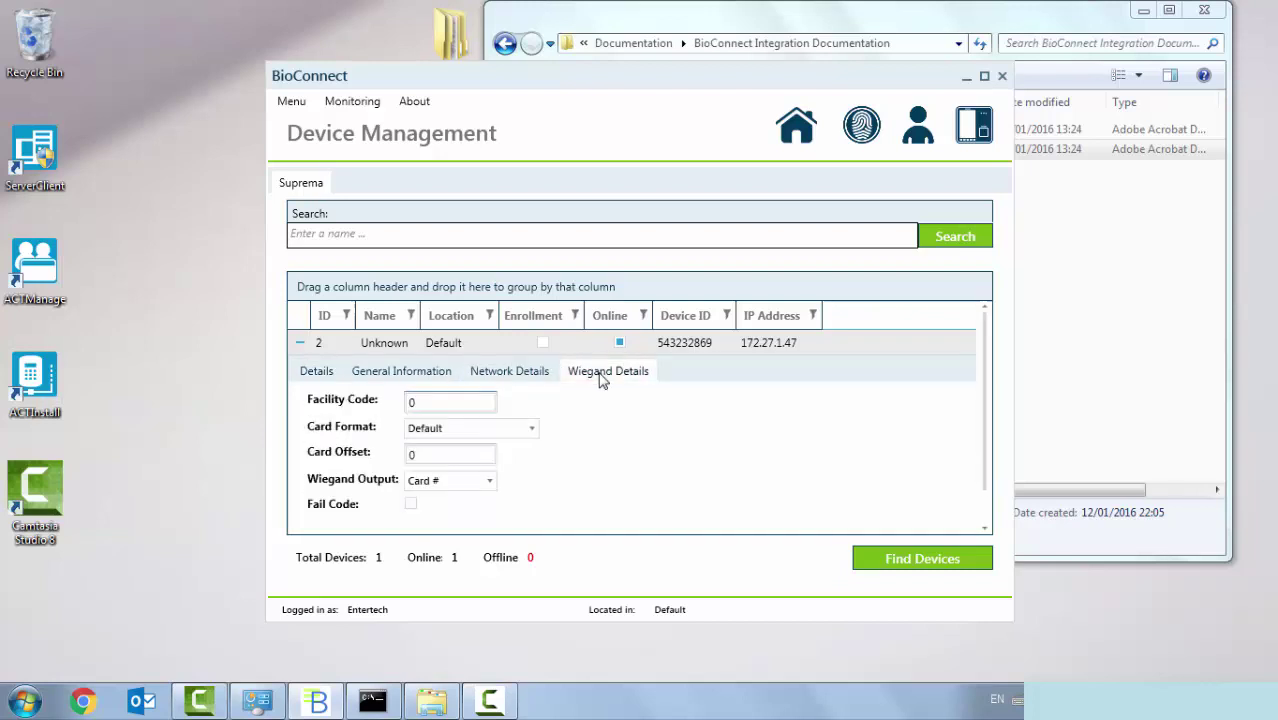
pyautogui.click(490, 485)
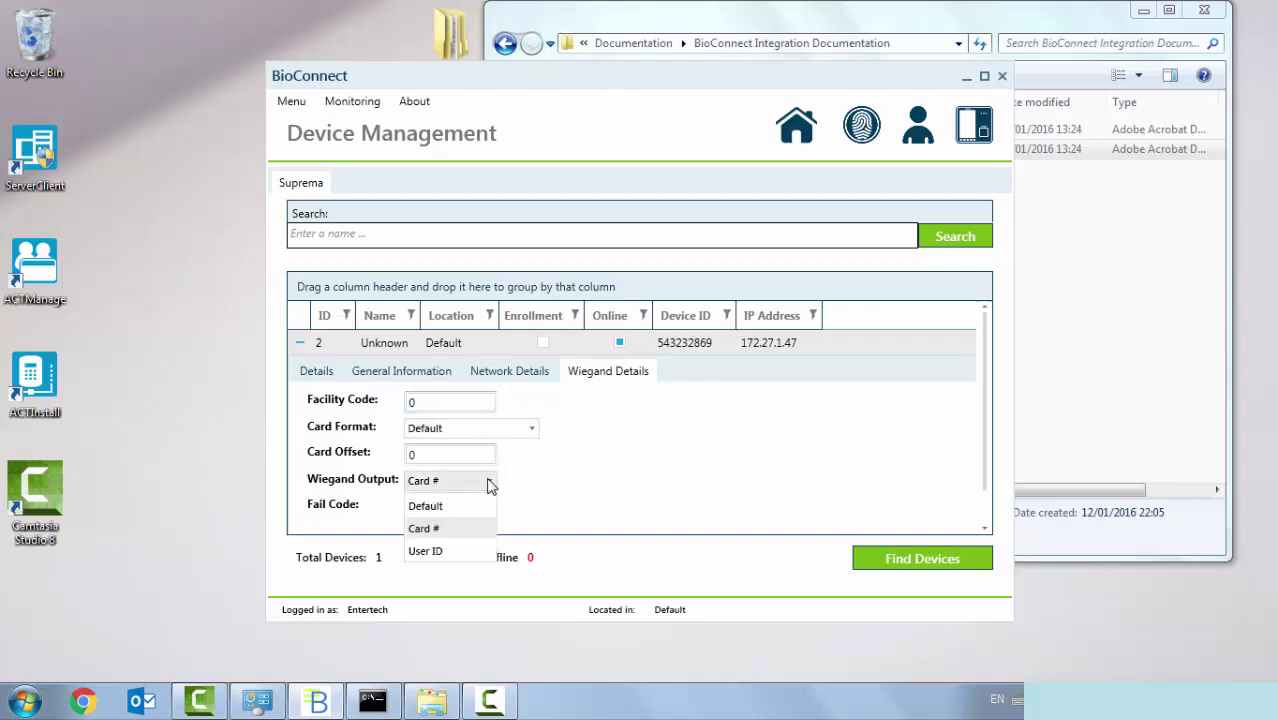
pyautogui.click(449, 553)
pyautogui.click(500, 432)
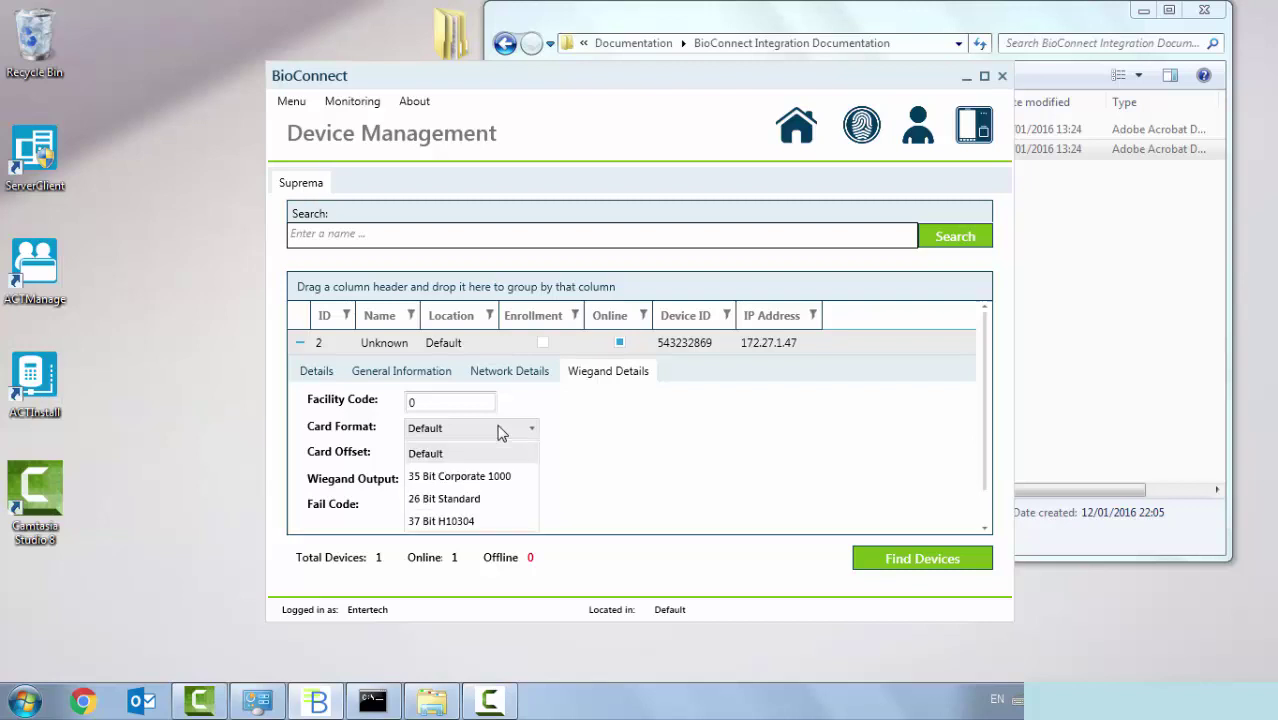
pyautogui.click(462, 505)
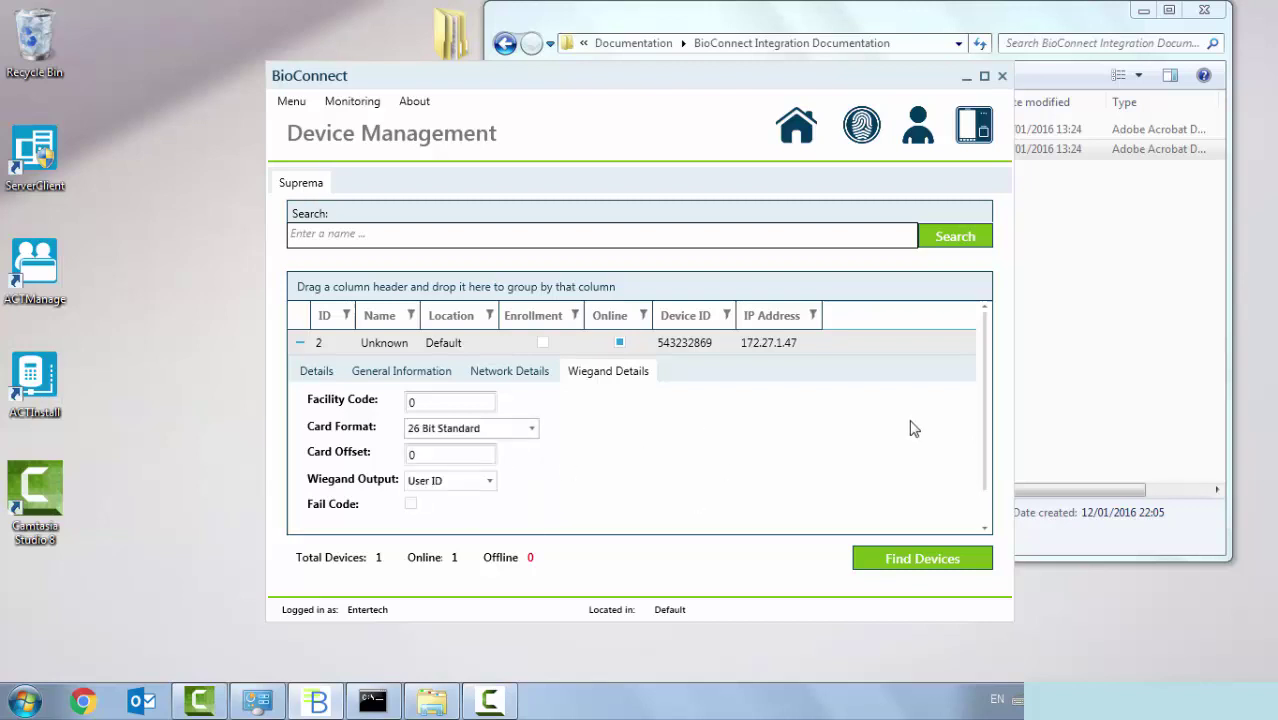
pyautogui.moveTo(988, 368); pyautogui.dragTo(993, 428)
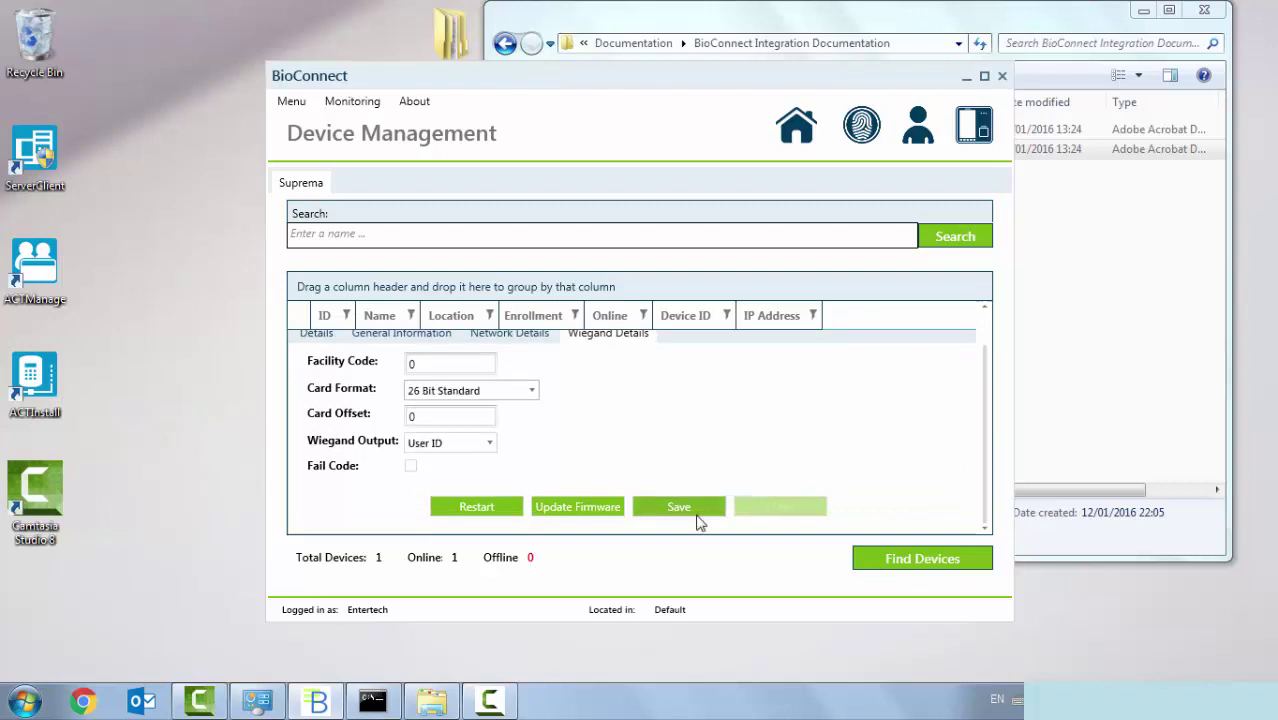
pyautogui.click(699, 519)
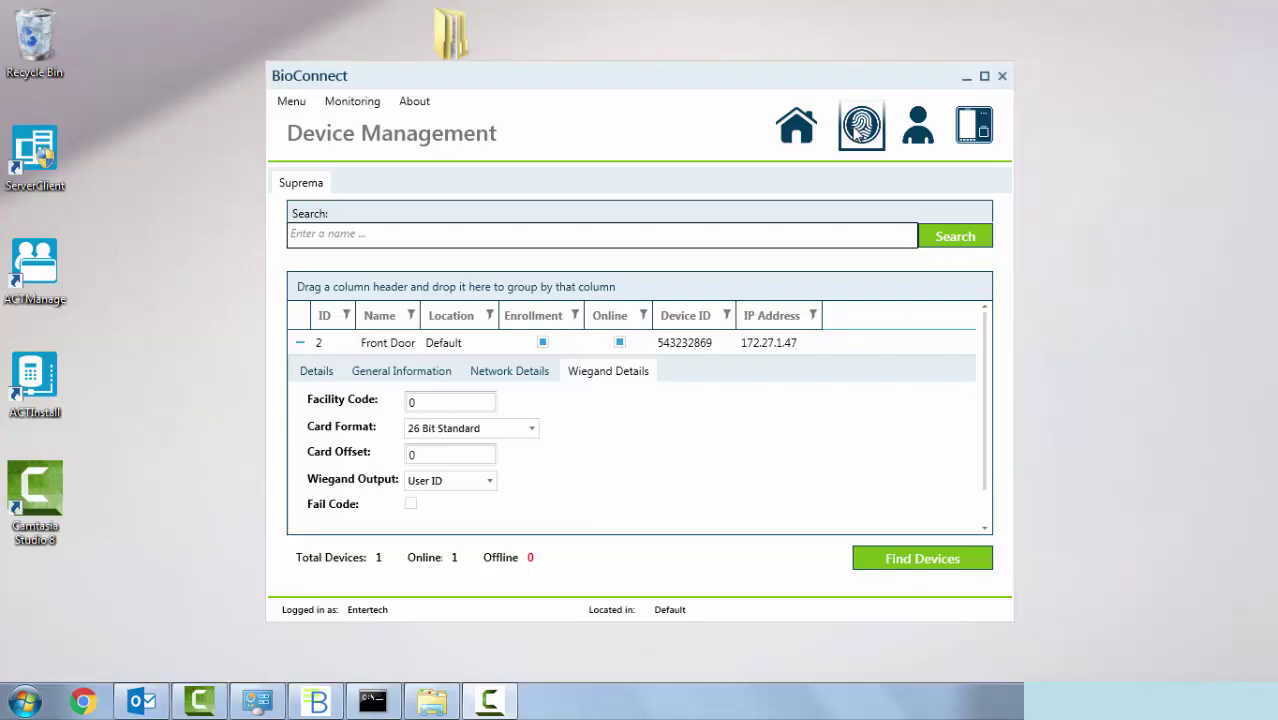
# - In Quick Enrollment, search for and select the user, with Front Door as the reader
pyautogui.click(857, 134)
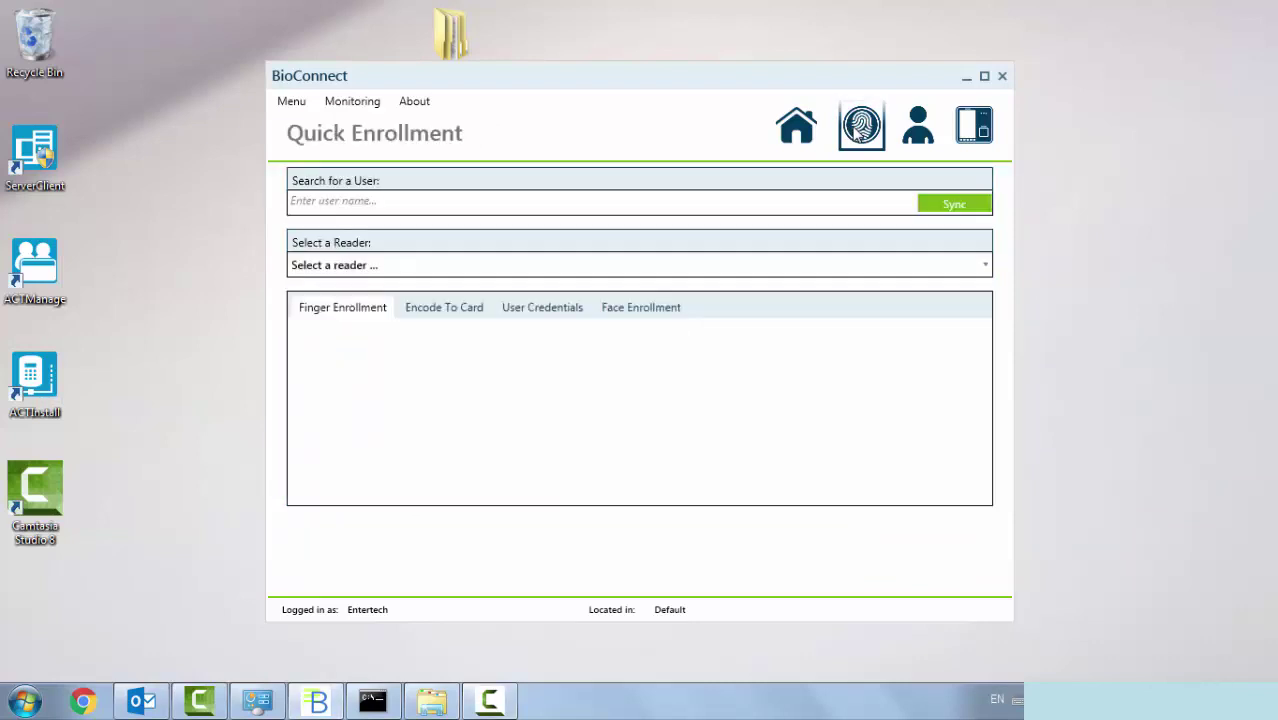
pyautogui.click(686, 198)
pyautogui.write('John Lennon')
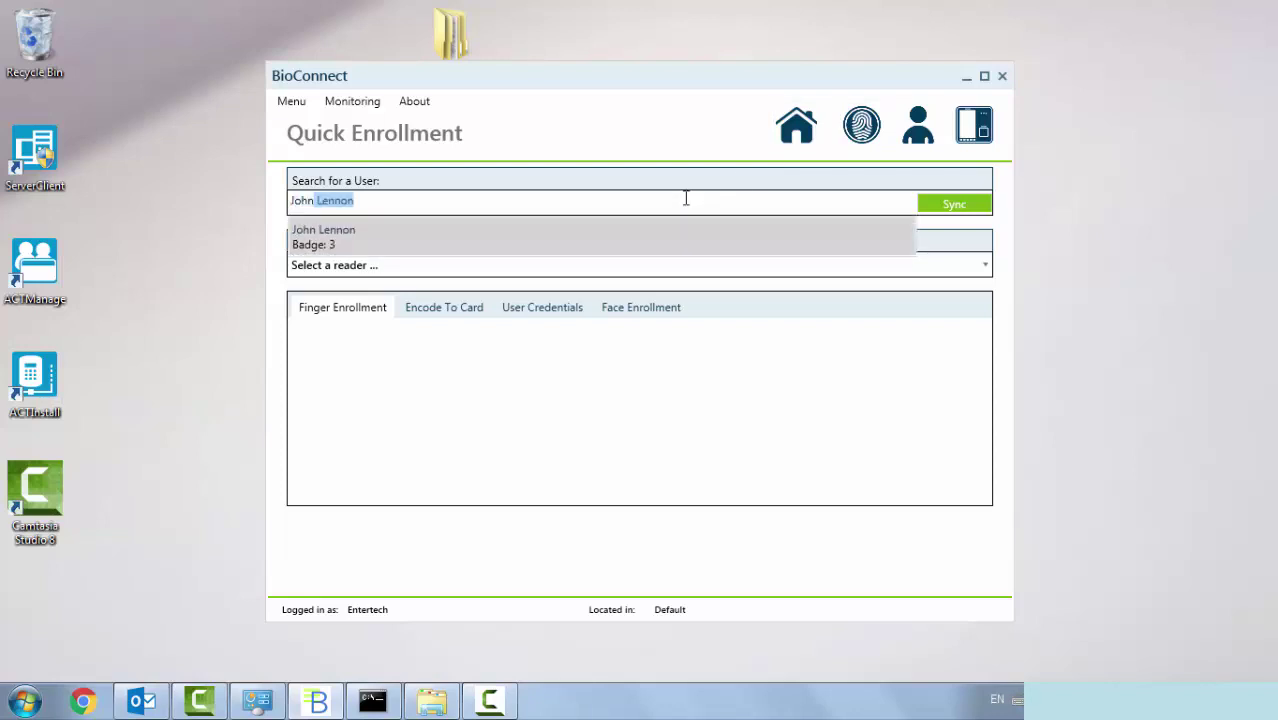
pyautogui.click(448, 245)
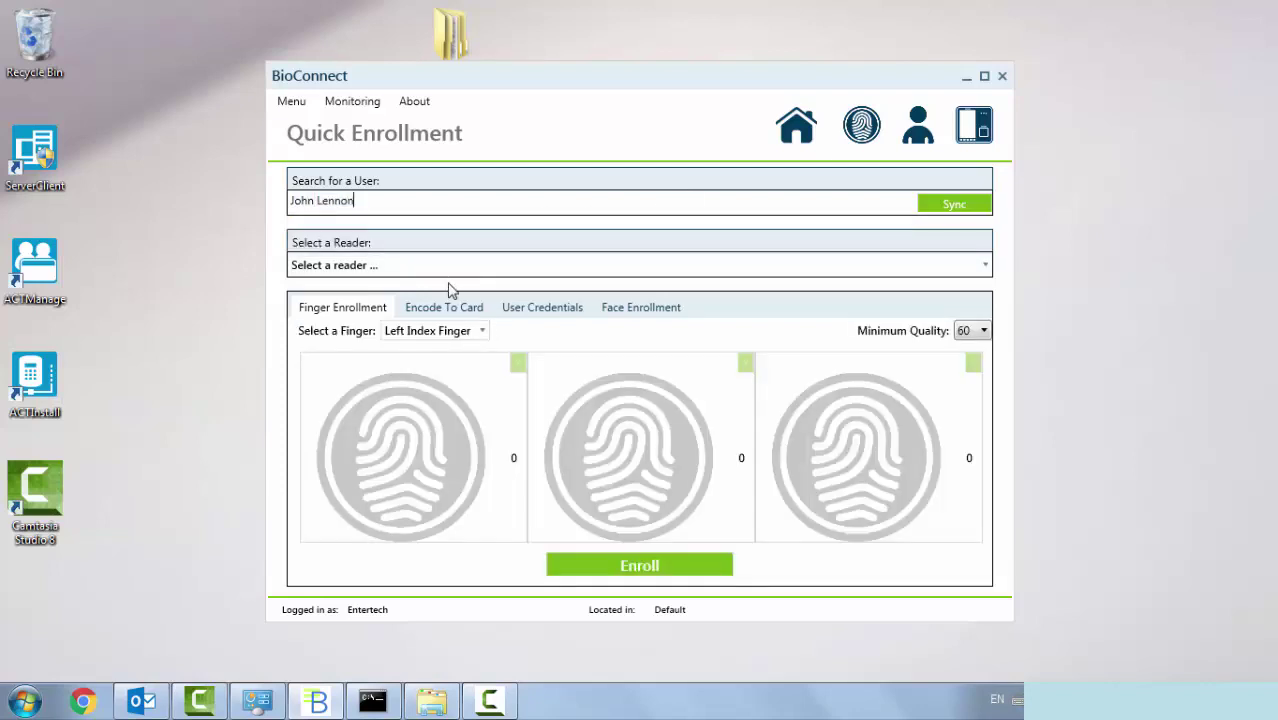
pyautogui.click(455, 270)
pyautogui.click(434, 314)
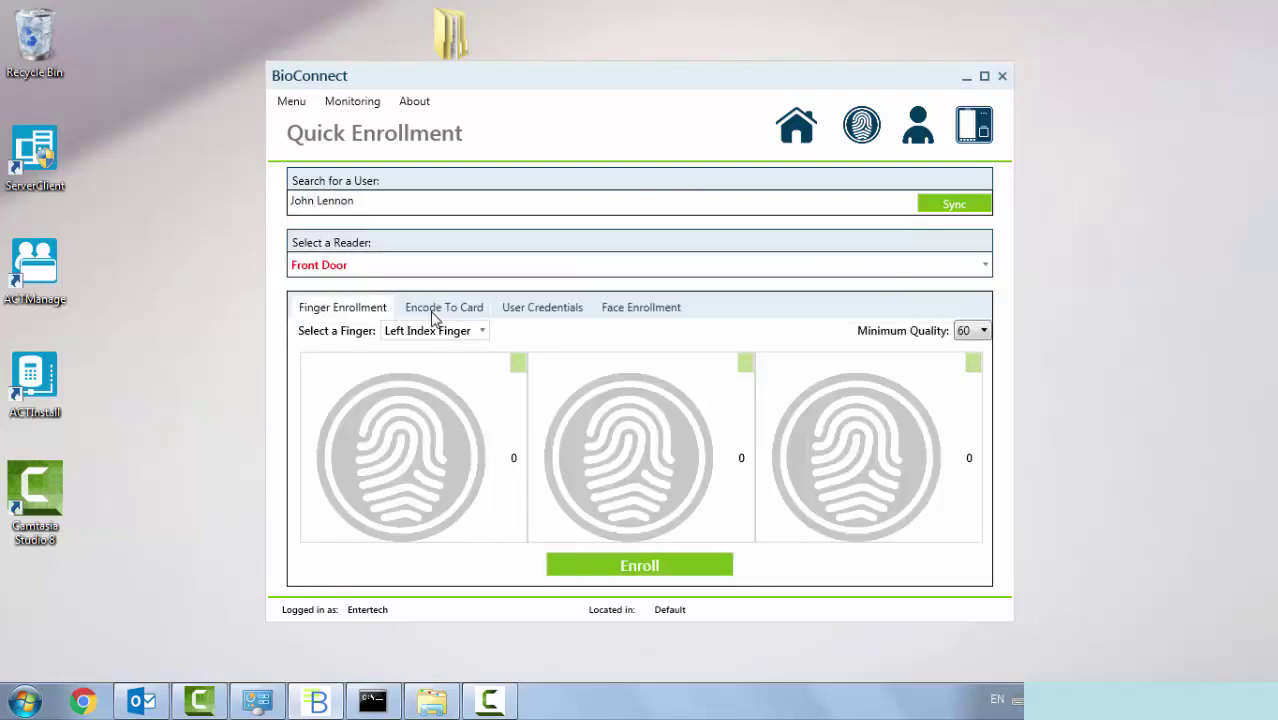
# - Enroll the user's left index fingerprint with three scans, sync it, and return home
pyautogui.click(652, 567)
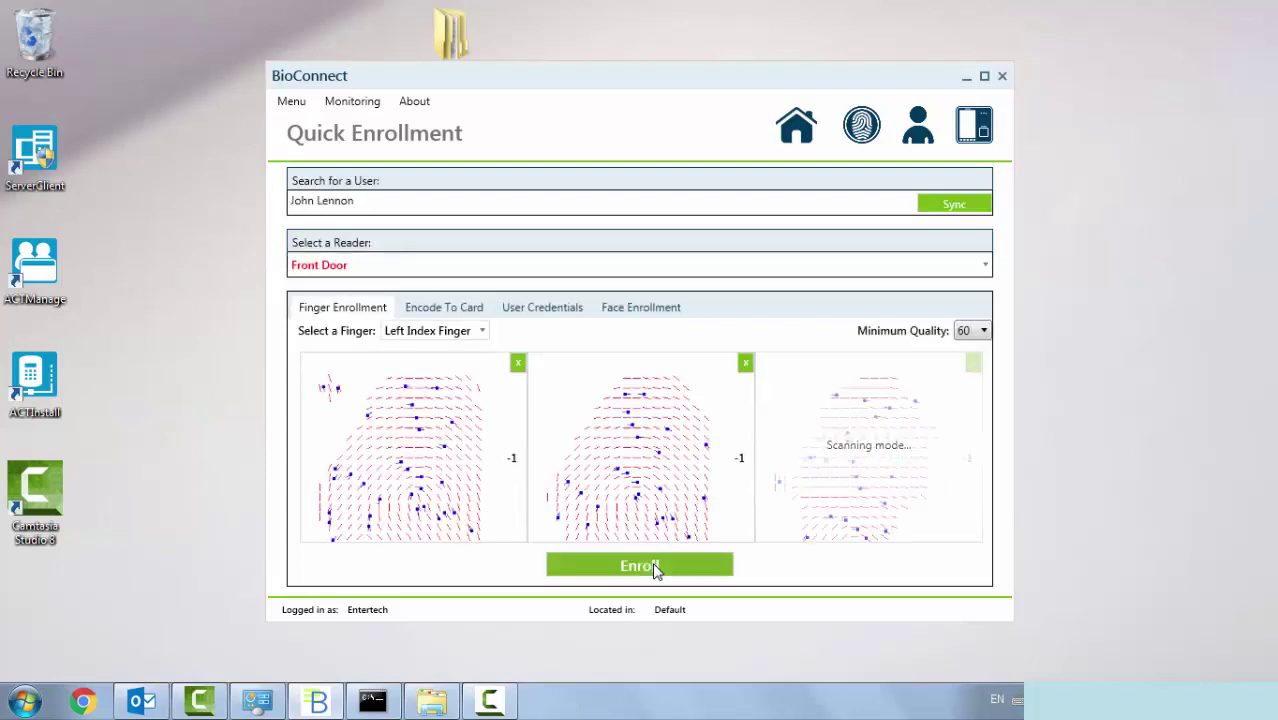
pyautogui.click(948, 206)
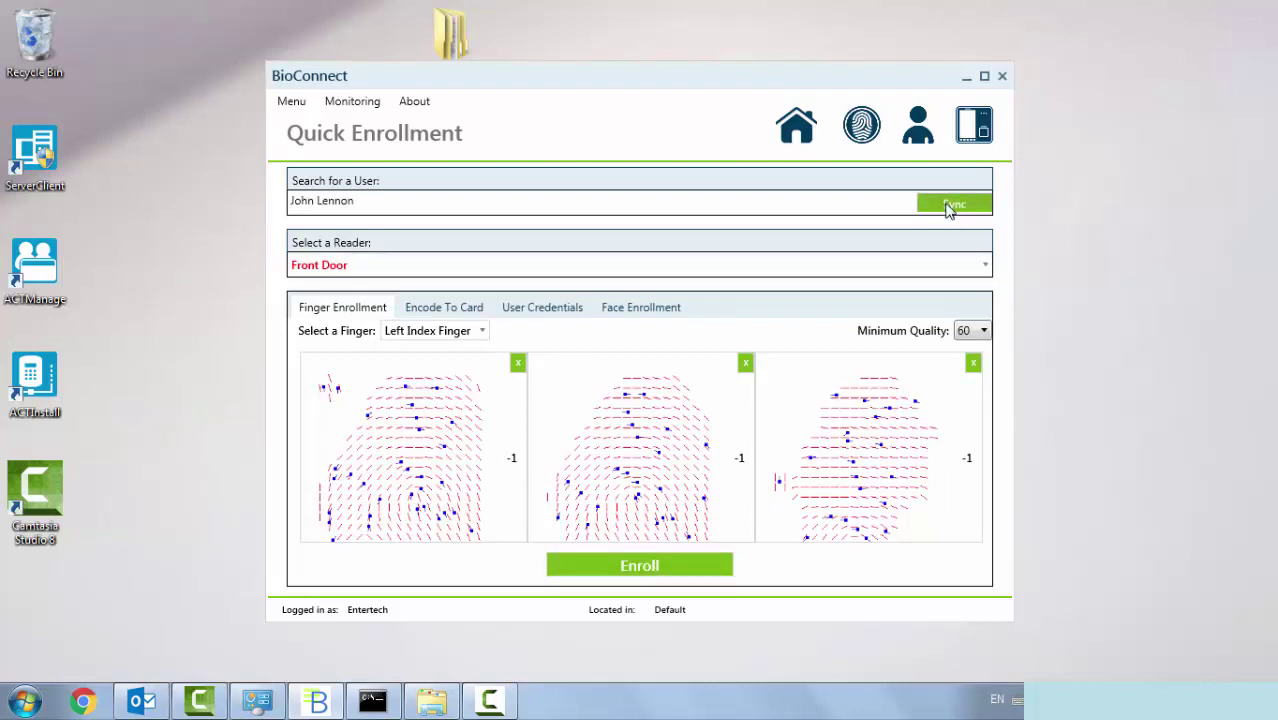
pyautogui.click(792, 138)
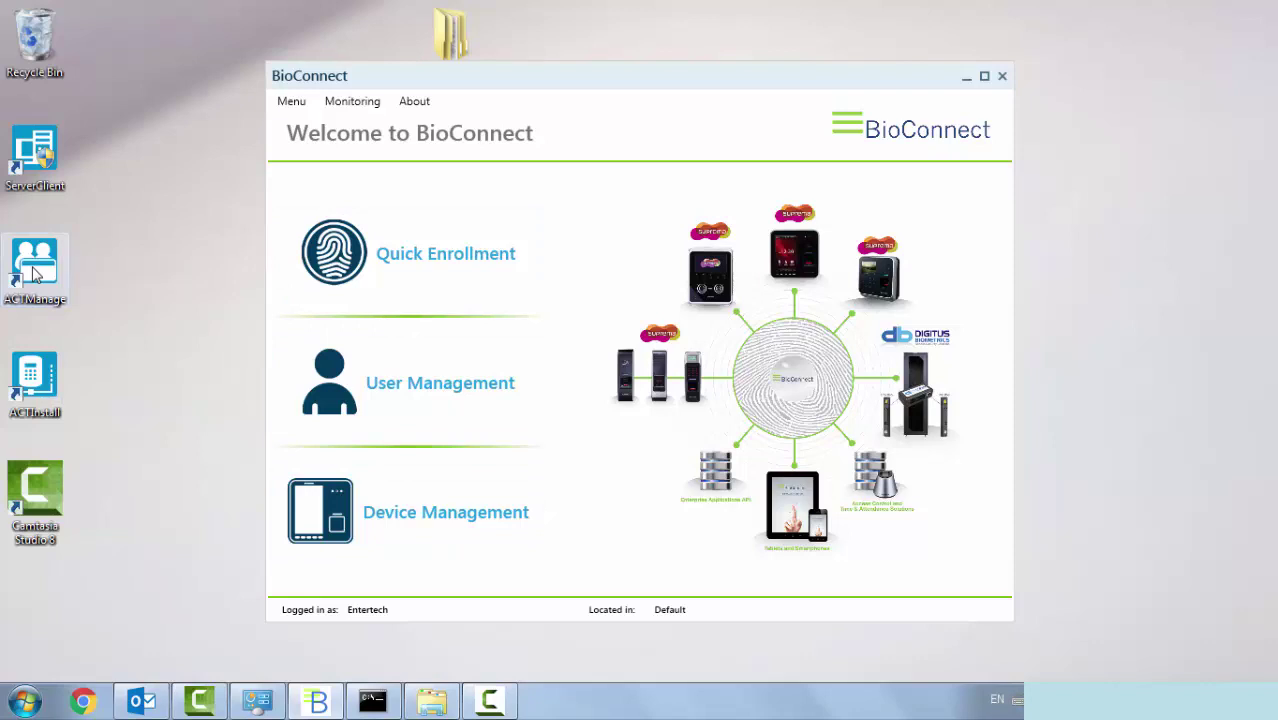
# - Launch ACT Manage as Administrator and view the maximized Live System events for Front Door
pyautogui.doubleClick(33, 273)
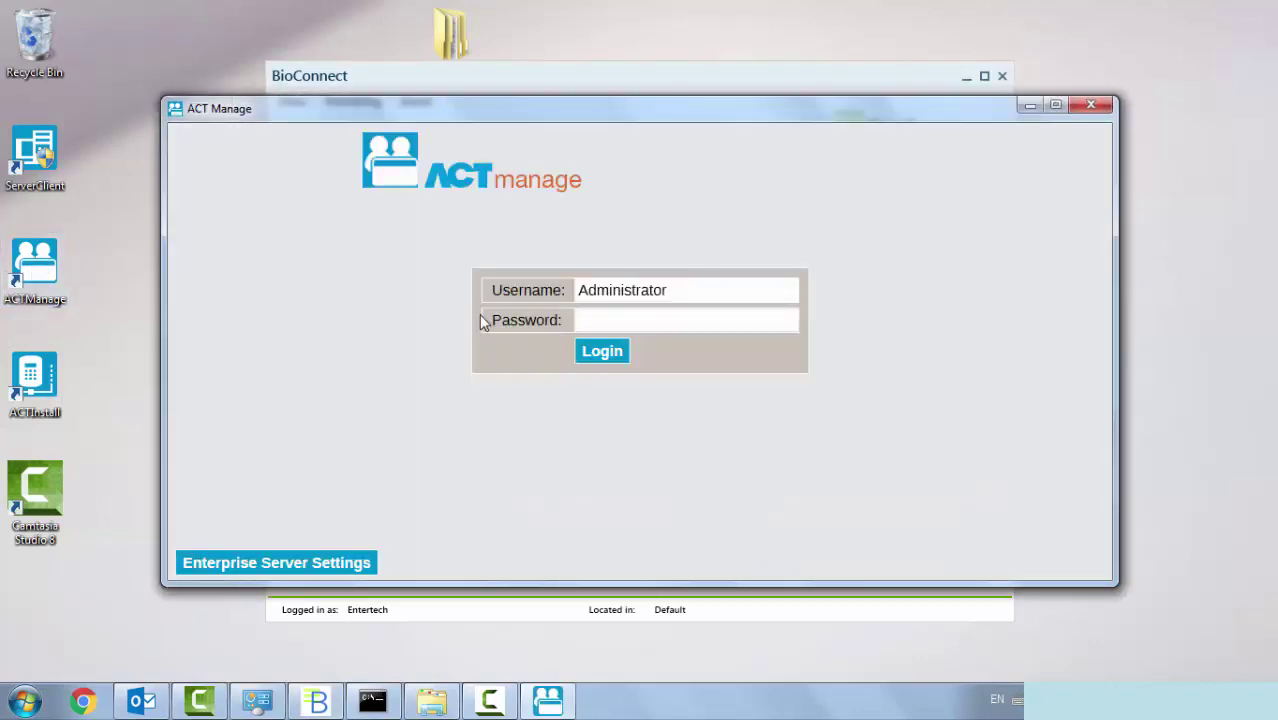
pyautogui.click(594, 350)
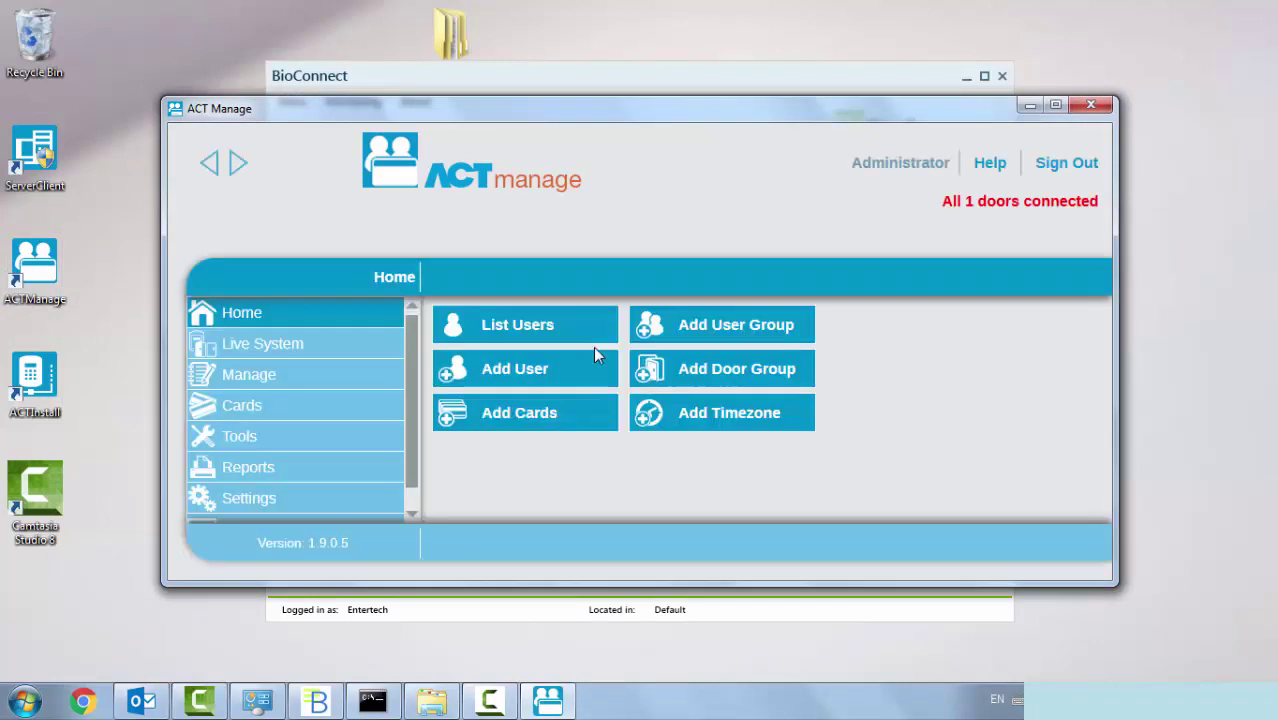
pyautogui.click(350, 354)
pyautogui.click(1055, 104)
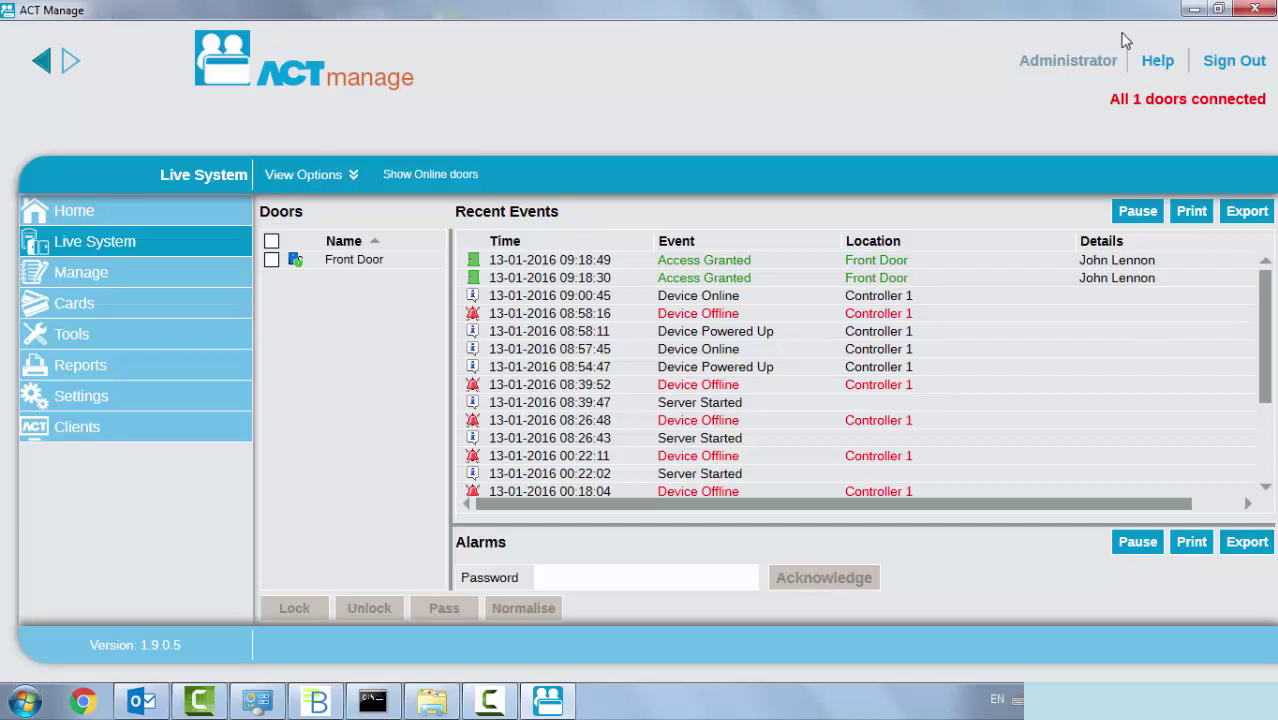
# - Back in BioConnect Quick Enrollment, pick the second user and Front Door, and start fingerprint scanning
pyautogui.click(1190, 12)
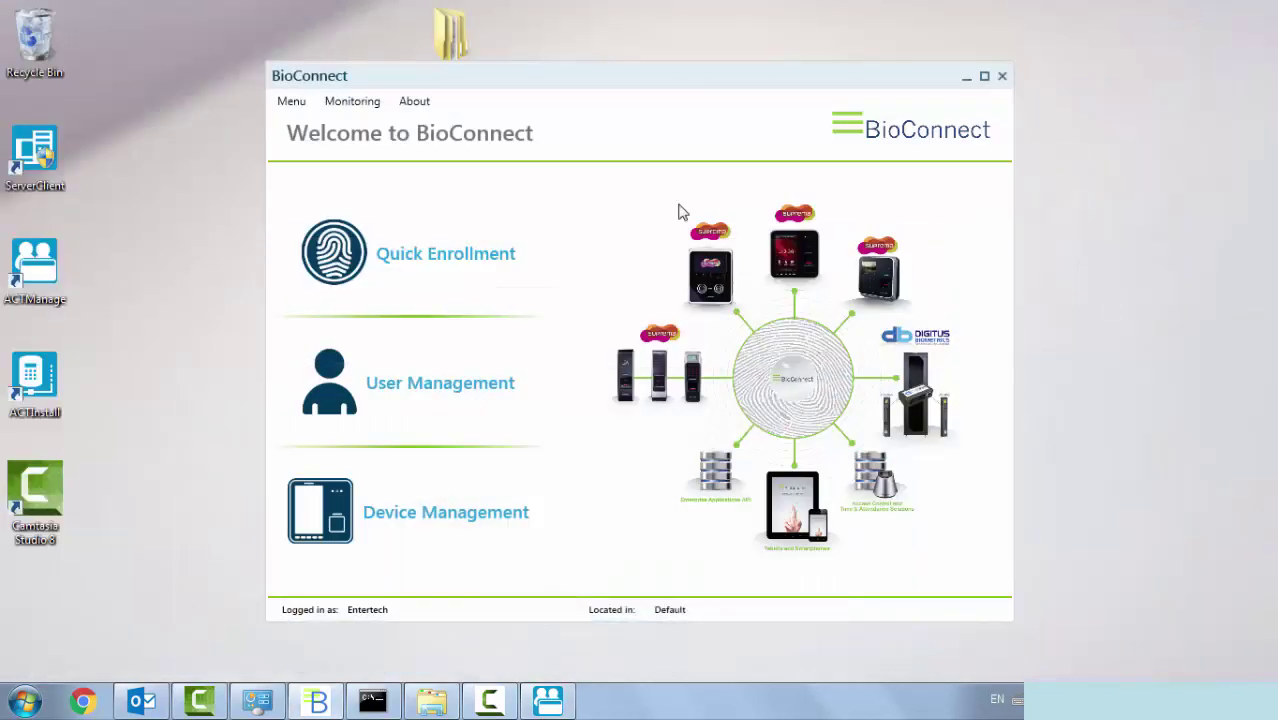
pyautogui.click(360, 250)
pyautogui.click(362, 207)
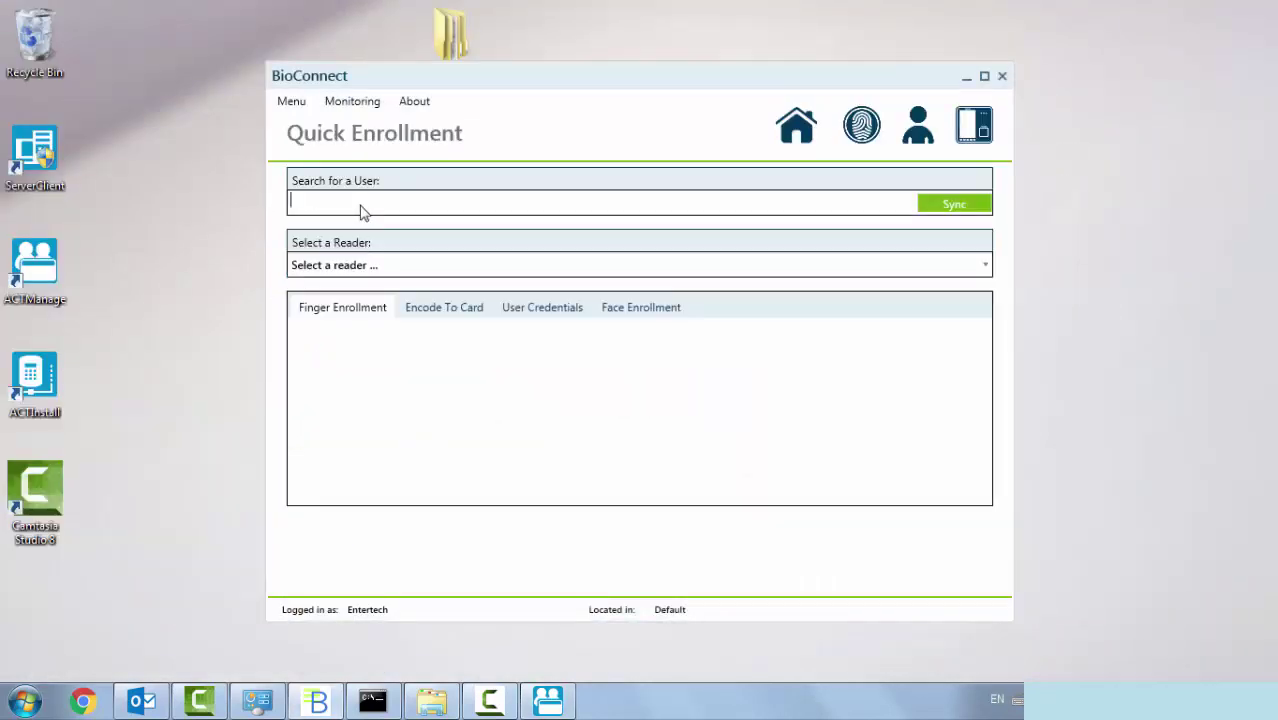
pyautogui.write('Ringo  Star')
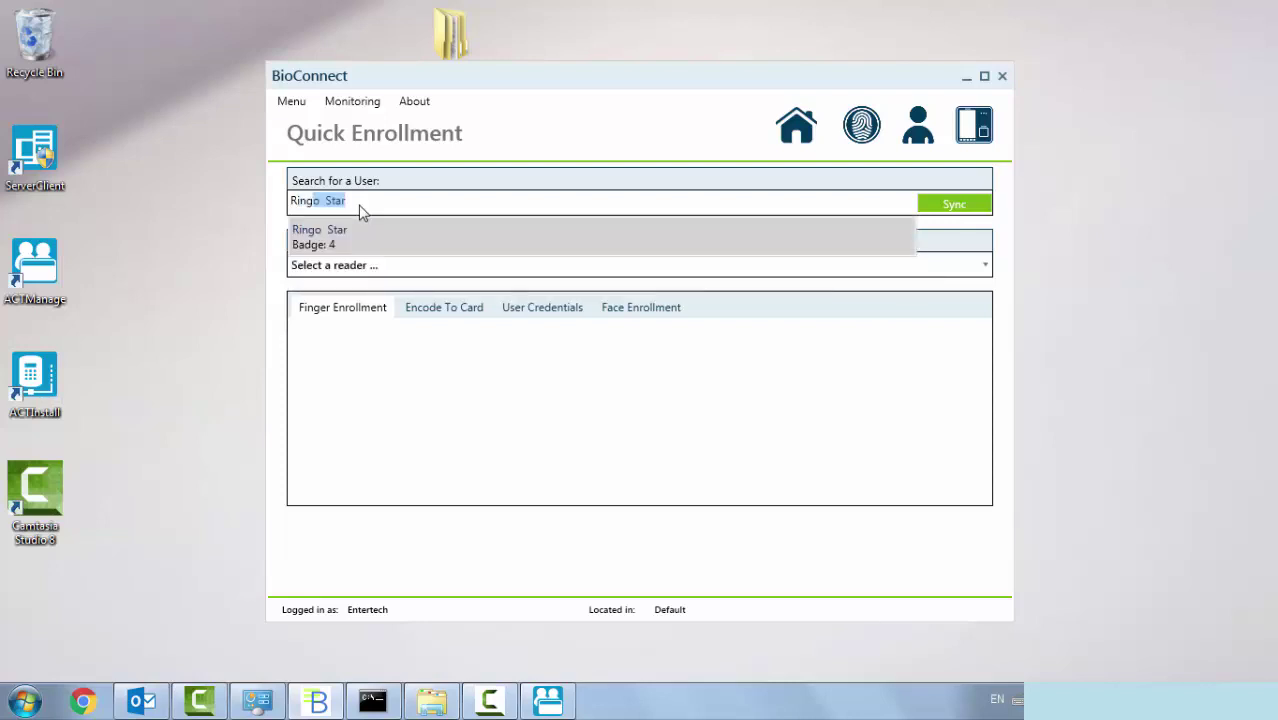
pyautogui.click(412, 236)
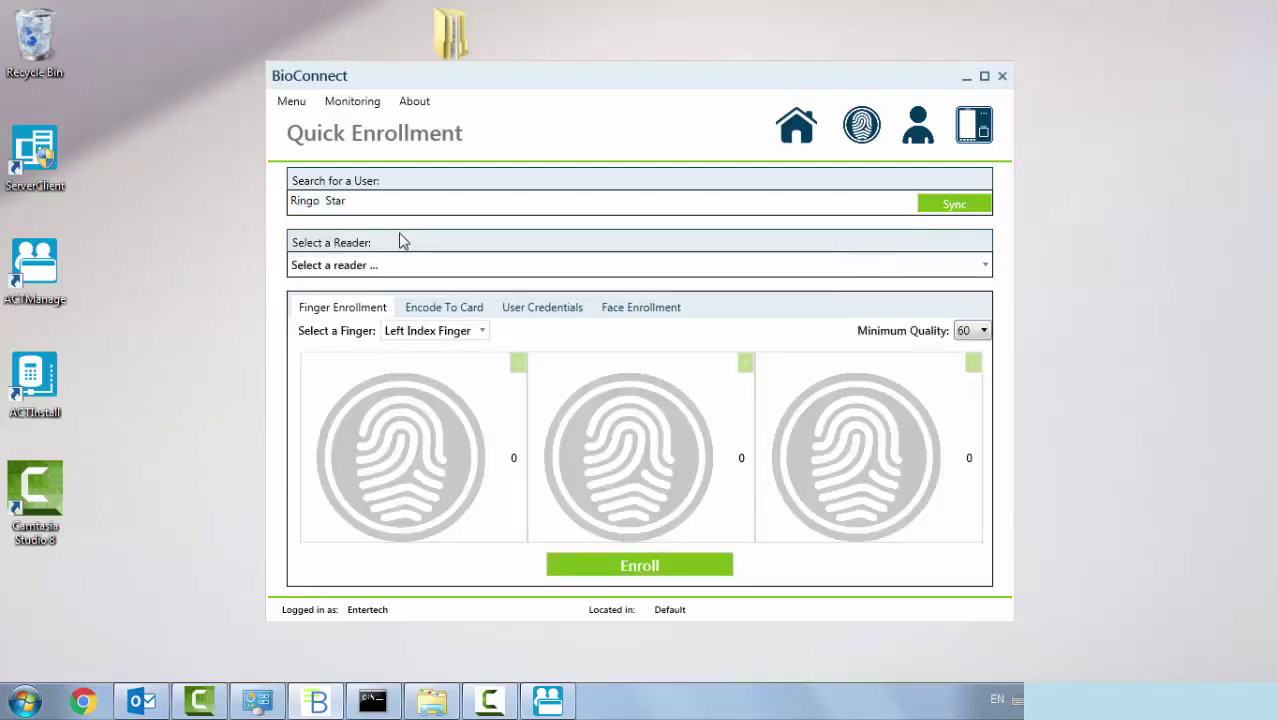
pyautogui.click(423, 280)
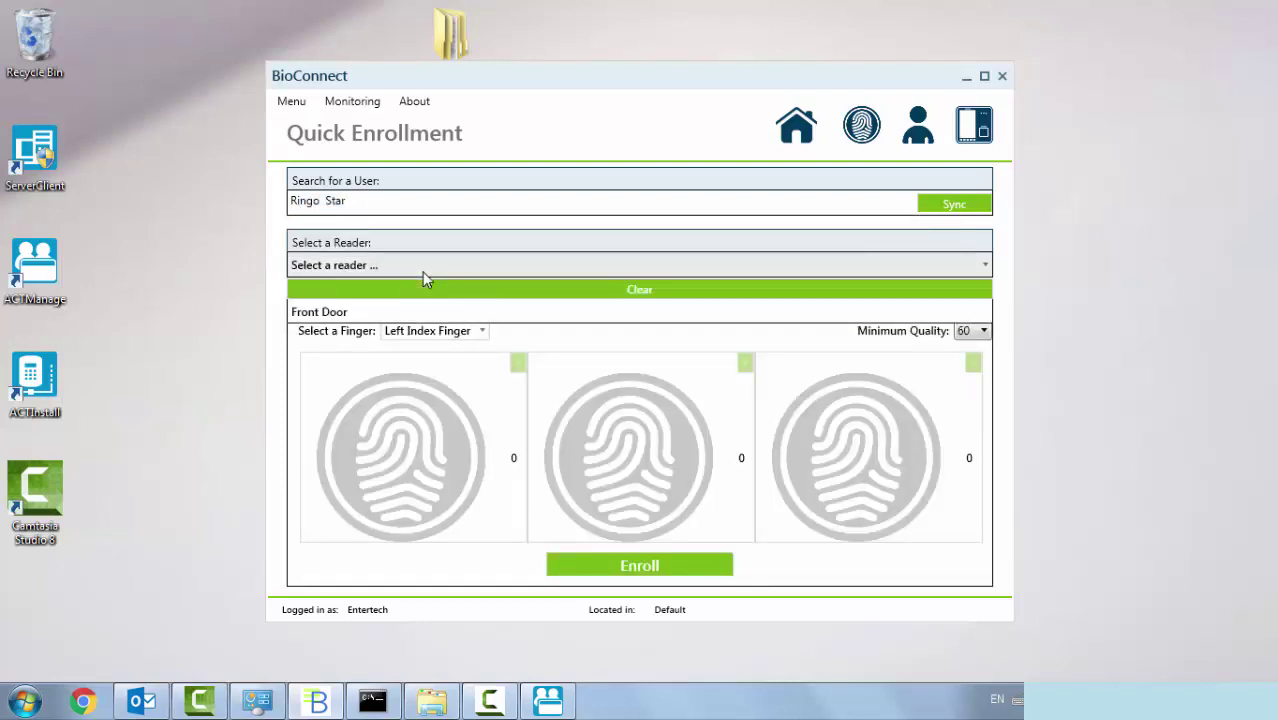
pyautogui.click(365, 317)
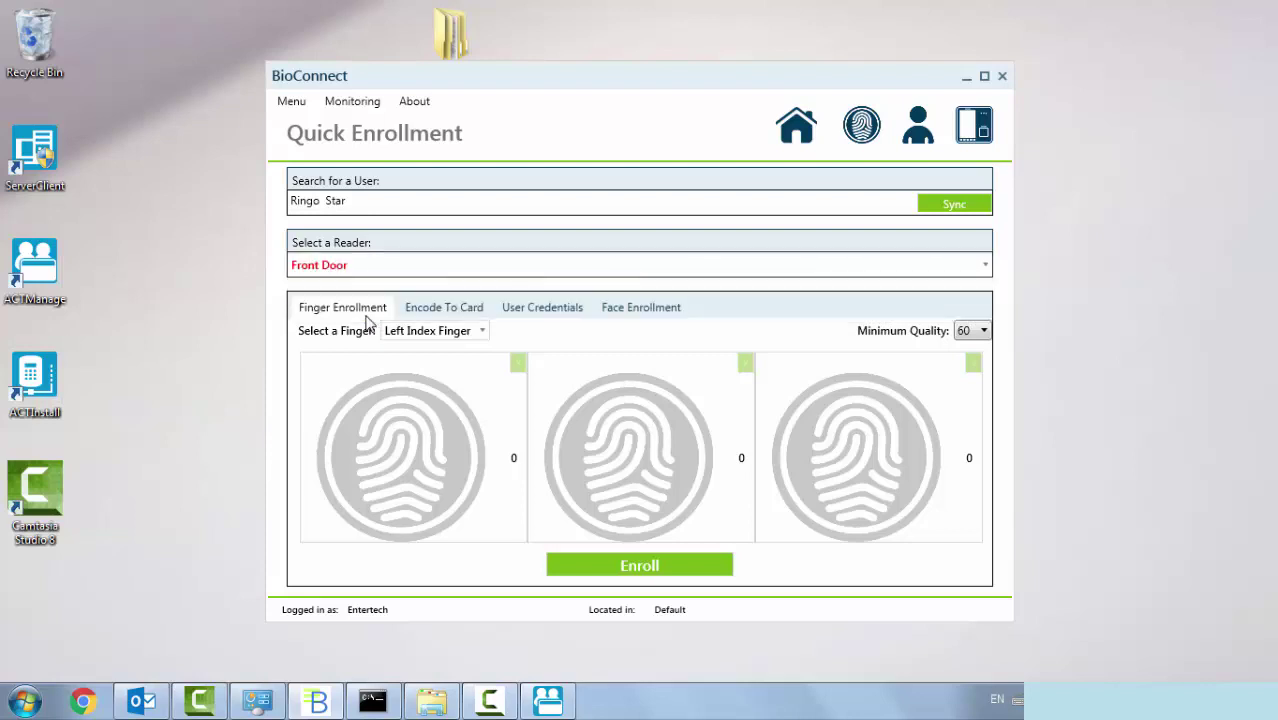
pyautogui.click(629, 567)
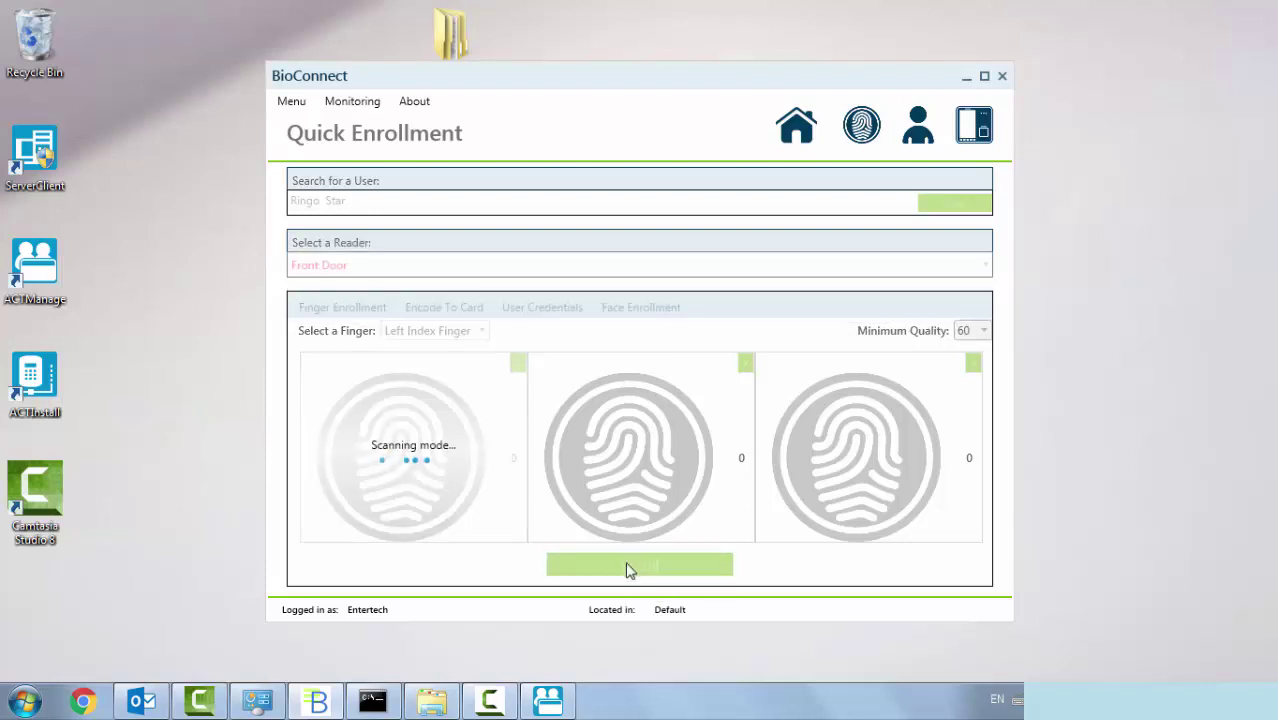